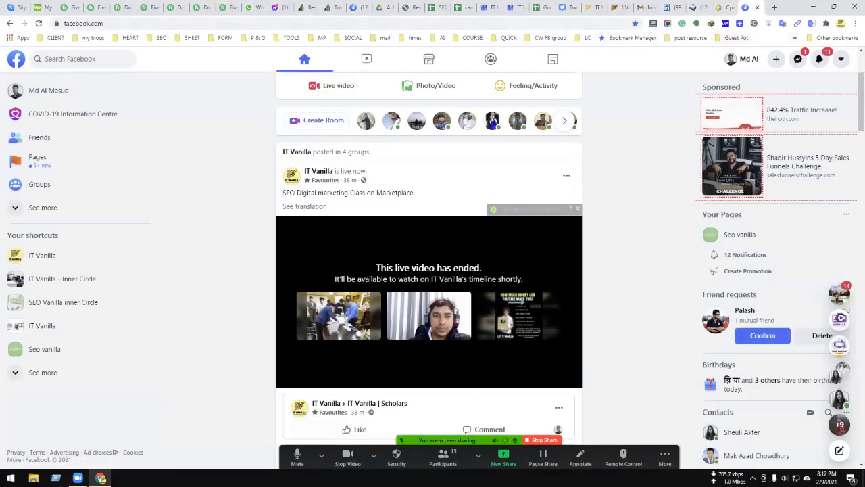
left_click(794, 38)
left_click(385, 38)
mouse_move(322, 38)
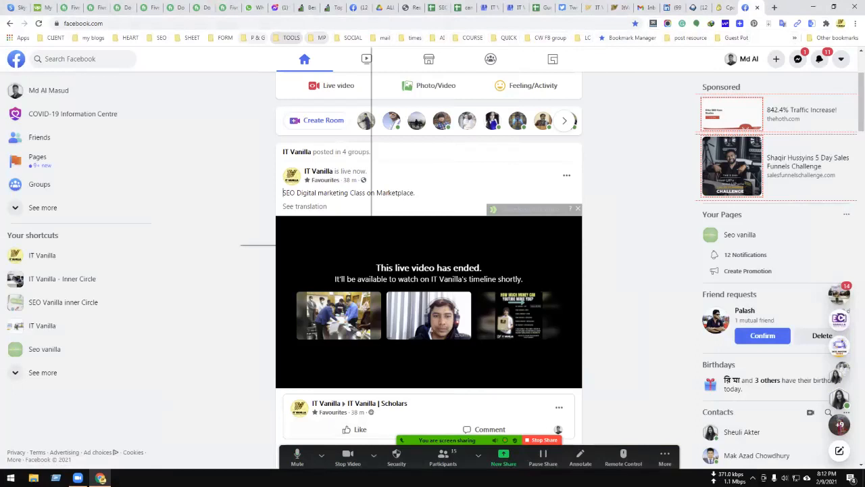
mouse_move(131, 38)
mouse_move(192, 37)
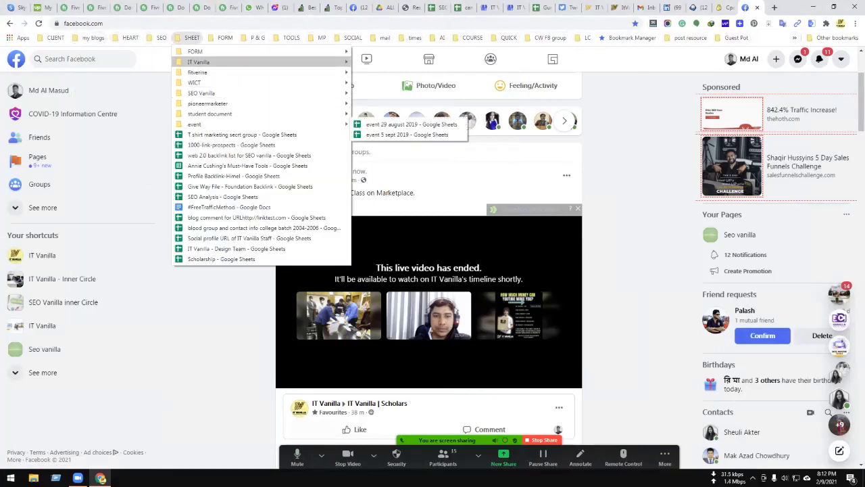
mouse_move(203, 52)
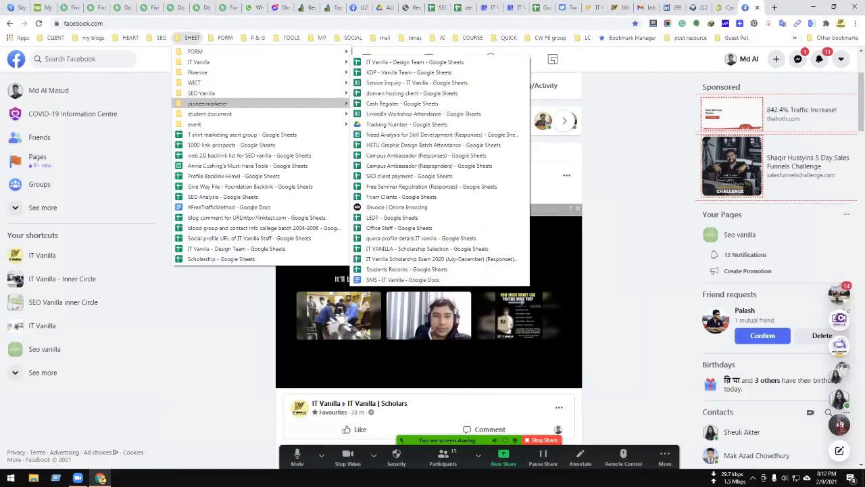
mouse_move(161, 38)
left_click(258, 38)
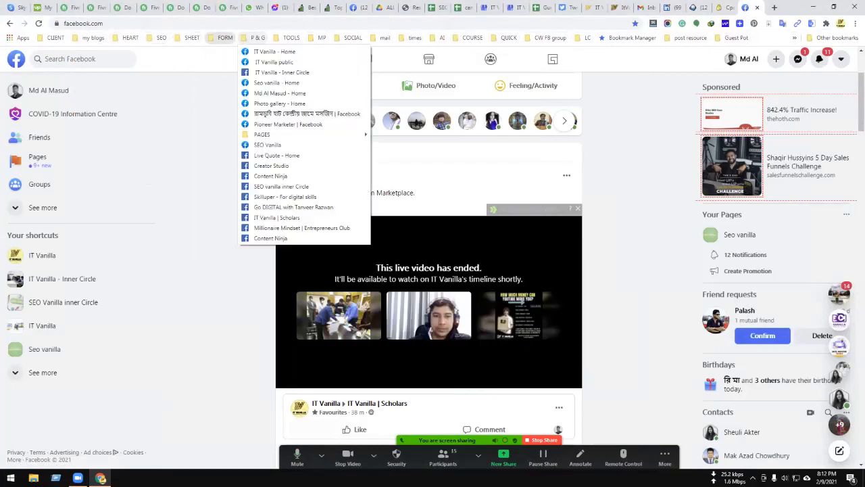
mouse_move(292, 38)
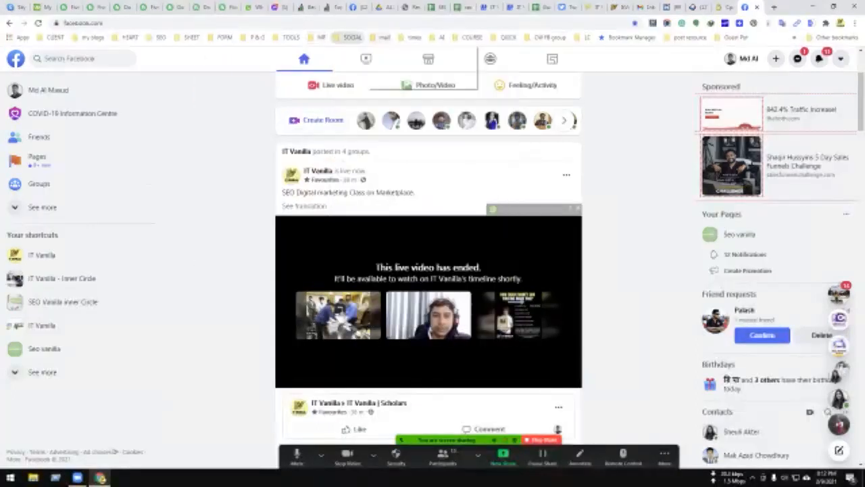
left_click(442, 38)
left_click(472, 38)
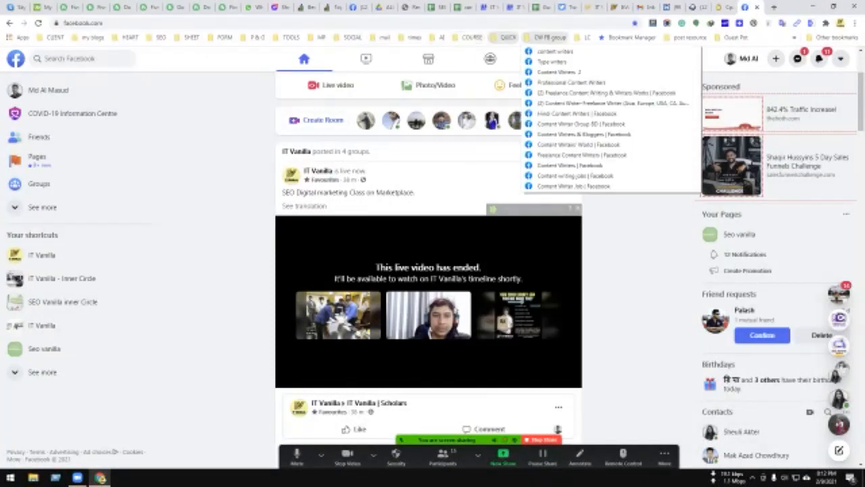
left_click(735, 38)
mouse_move(828, 37)
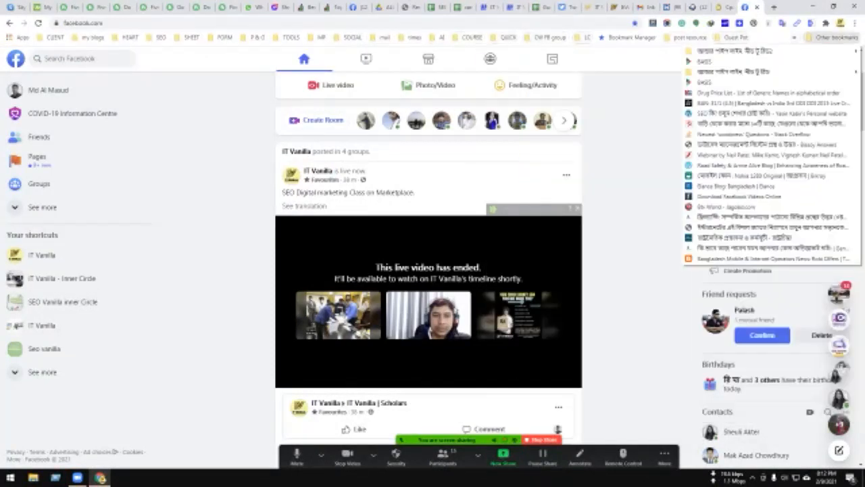
left_click(283, 192)
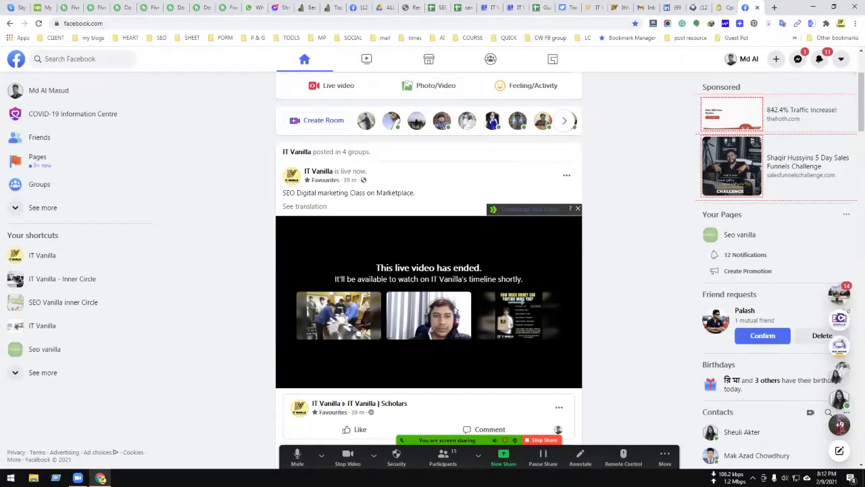
Search Google for "google sheets" in a new browser tab and open the Google Sheets home page
left_click(774, 8)
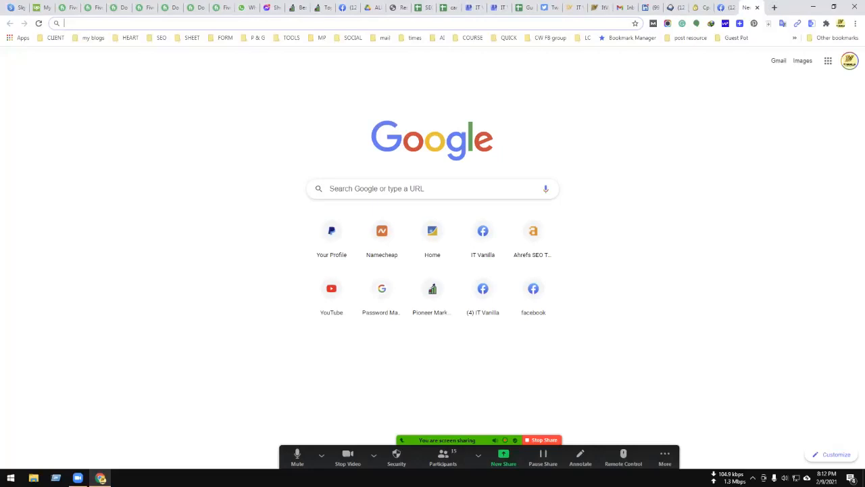
type("L")
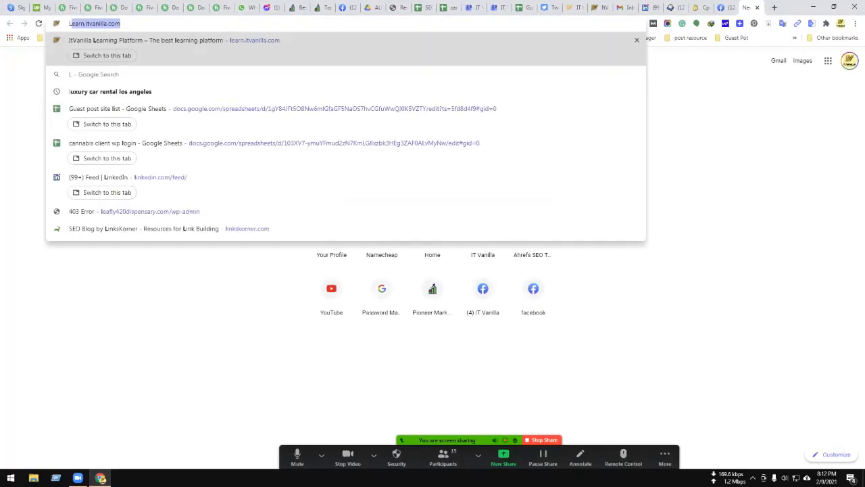
key("BackSpace")
key("BackSpace")
type("google")
type(" sheet")
key("Return")
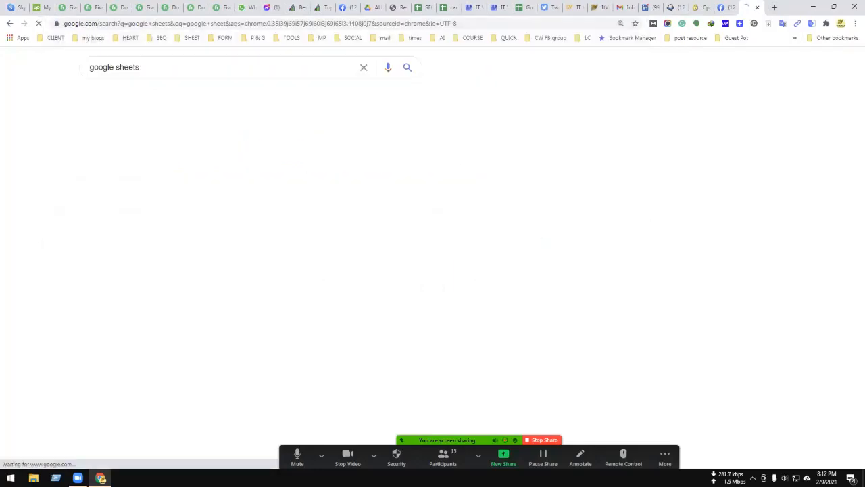
left_click(221, 150)
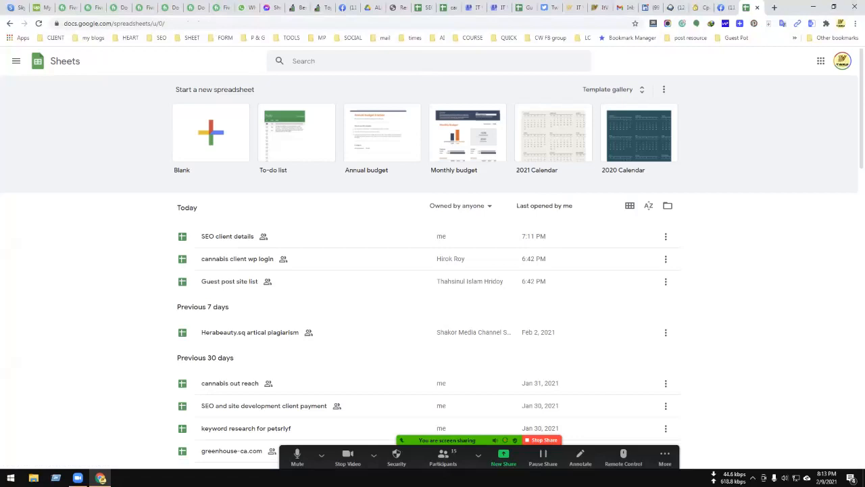
Search the spreadsheets for "socvial profile" and open the 10/4/20 file "Social profile URL of IT Vanilla Staff"
left_click(405, 61)
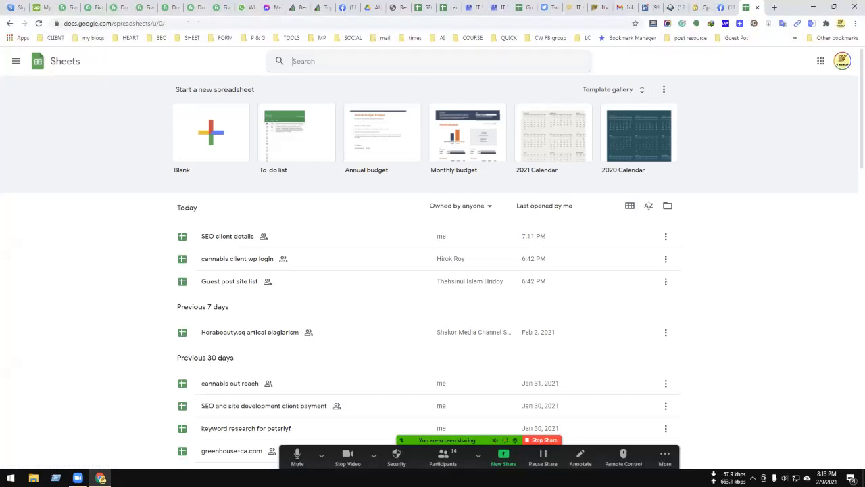
type("socvial")
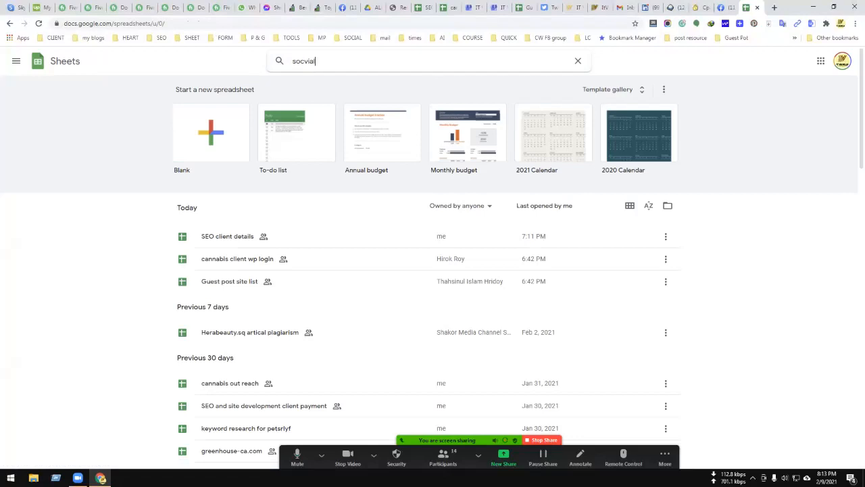
type(" profile")
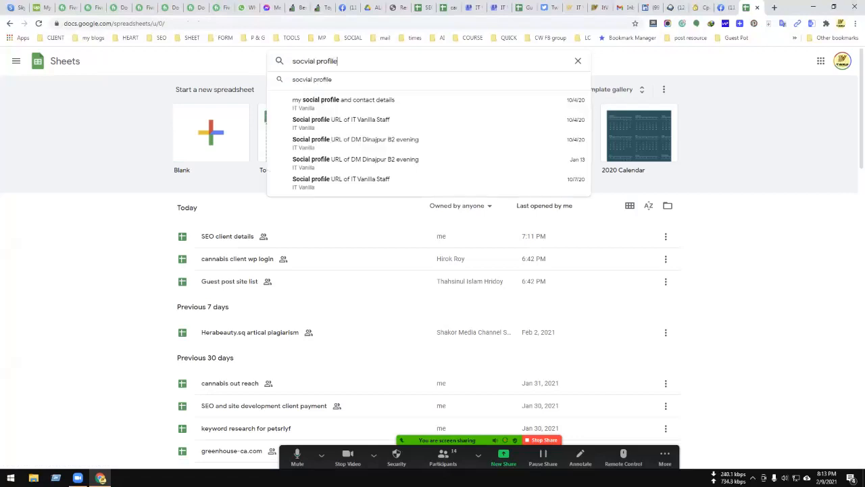
key("Down")
key("Down")
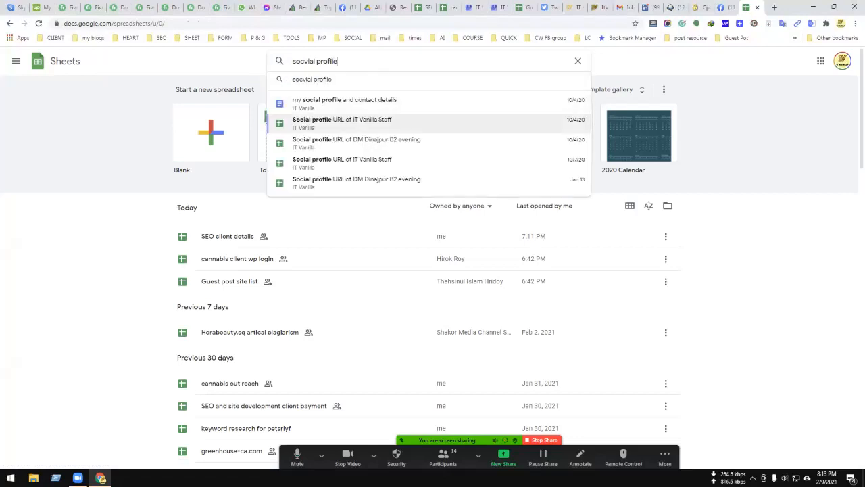
key("Down")
key("Down")
key("Down")
key("Down")
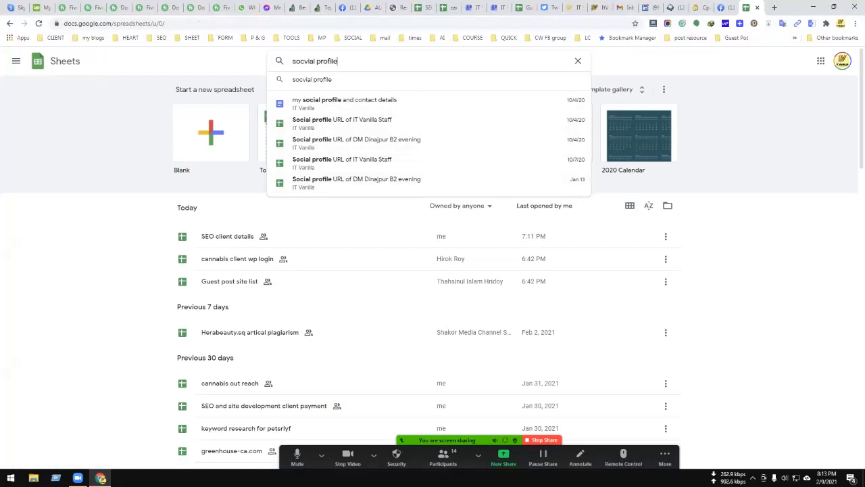
key("Up")
key("Up")
key("Up")
key("Up")
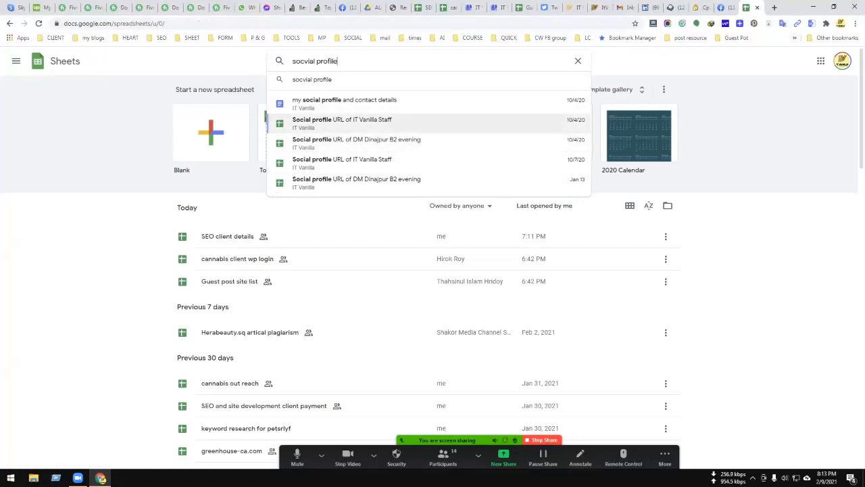
key("Return")
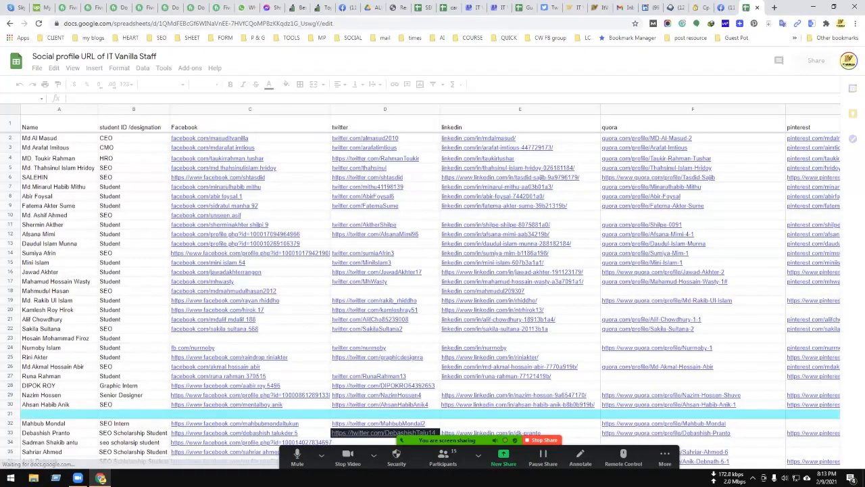
Look through the social profile, high DA site and social bookmarking list sheets, ending back on the social profile sheet
scroll(417, 290, "down", 5)
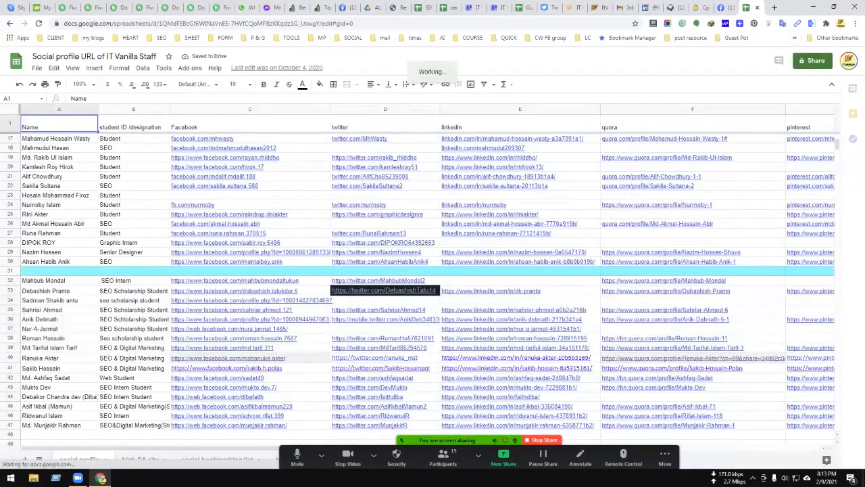
scroll(418, 291, "down", 1)
left_click(133, 386)
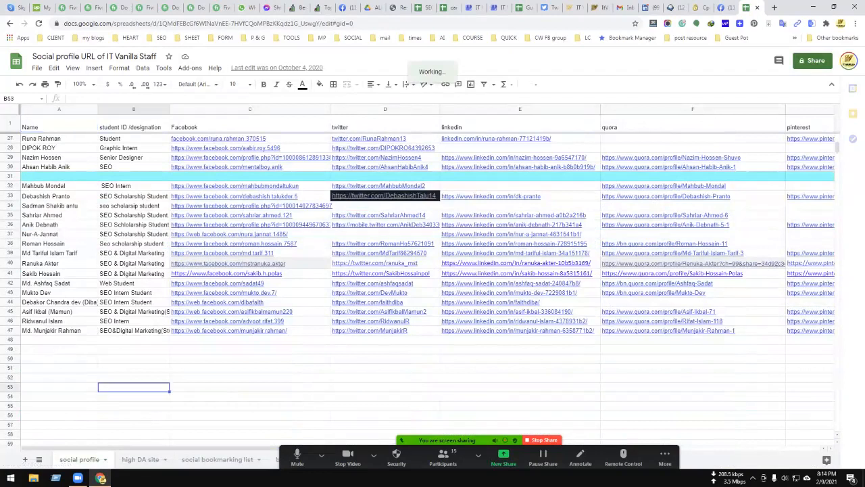
left_click(140, 460)
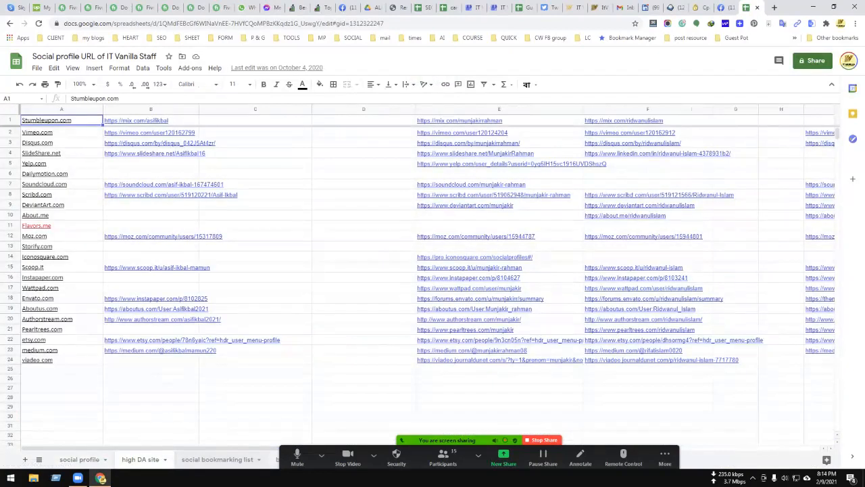
left_click(216, 459)
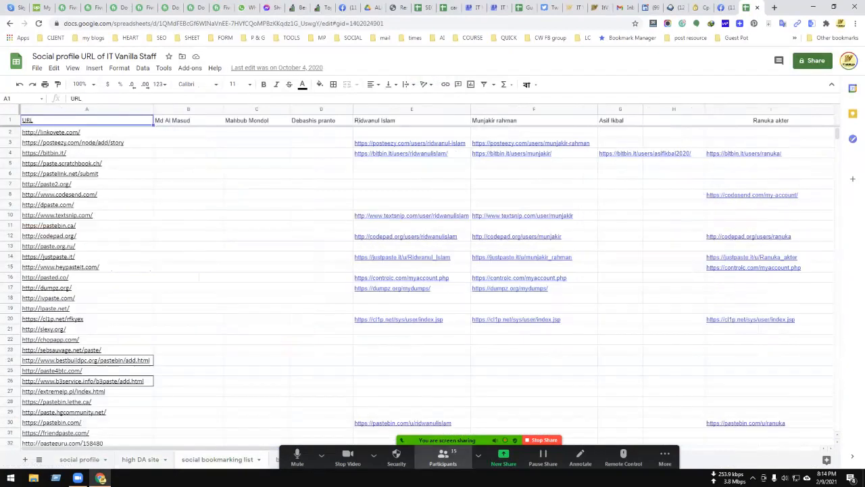
left_click(517, 391)
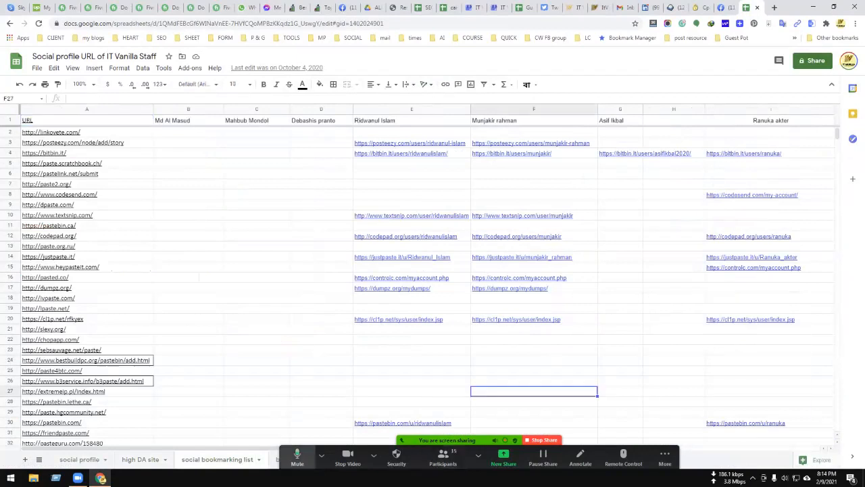
left_click(80, 460)
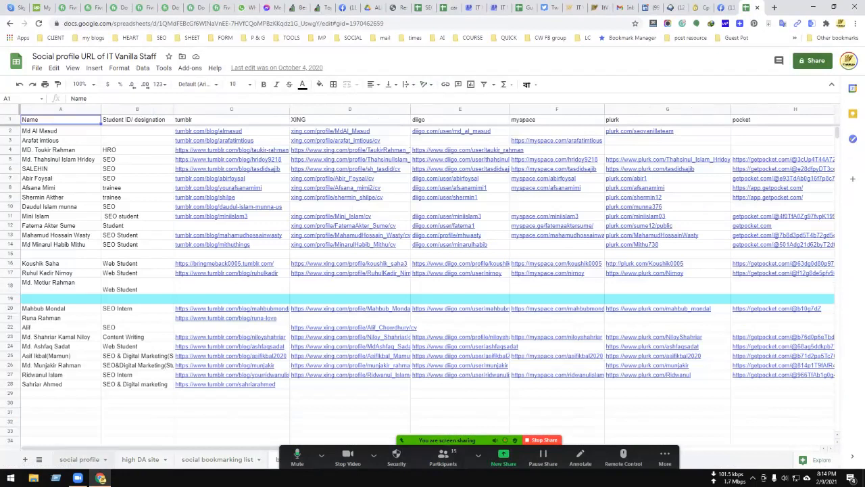
left_click(79, 460)
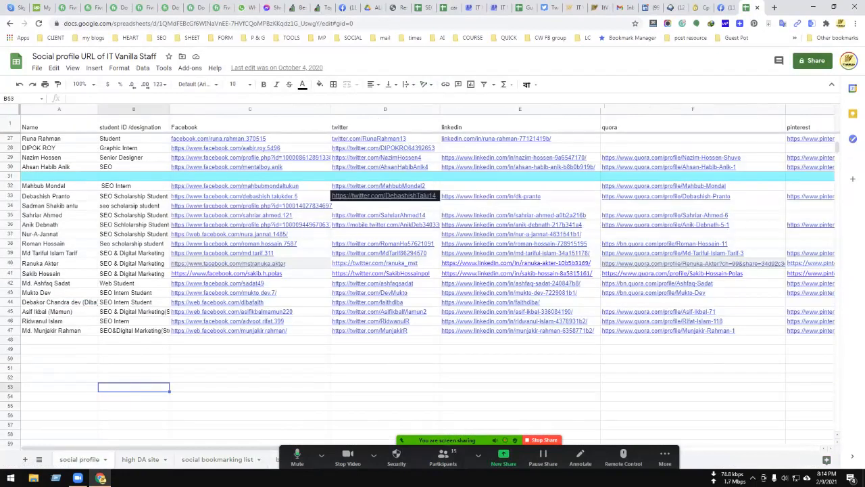
Widen the student ID/designation column on the social profile sheet to fit its longest entries
left_click(59, 339)
left_click(59, 350)
left_click(59, 339)
left_click(59, 368)
left_click(133, 339)
left_click(134, 359)
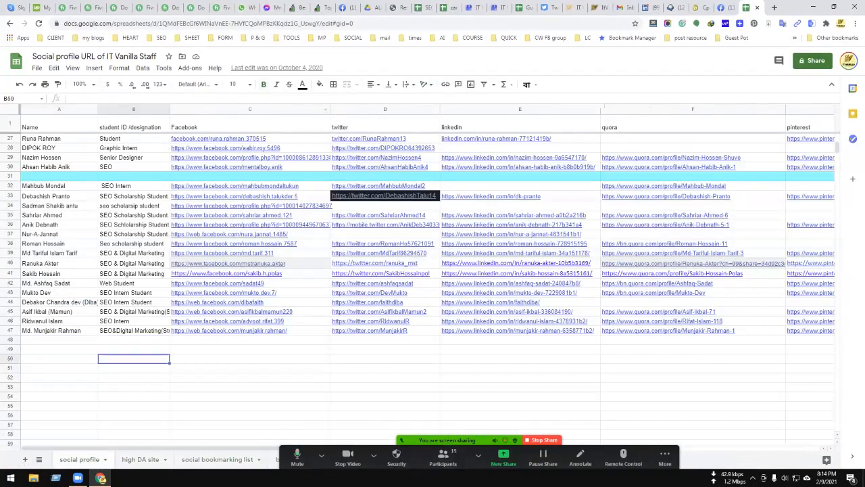
left_click_drag(169, 109, 207, 109)
Narrow the quora and linkedin columns on the social profile sheet
left_click(288, 340)
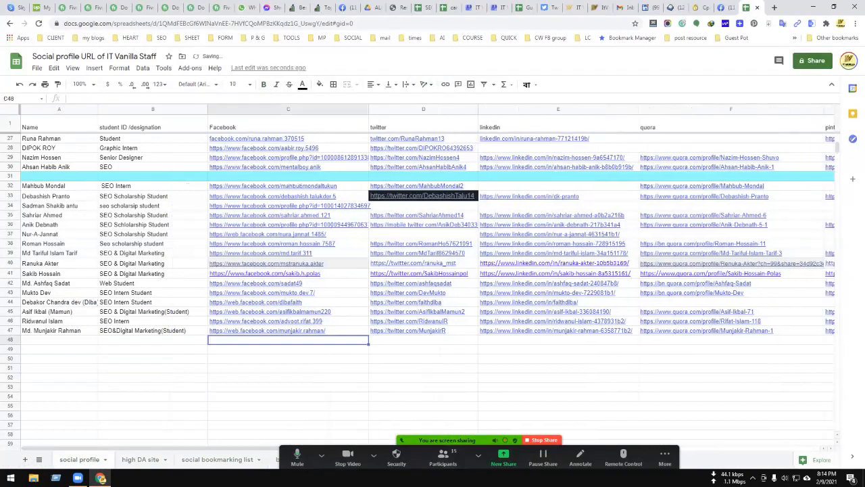
key("Down")
key("Right")
key("Right")
key("Right")
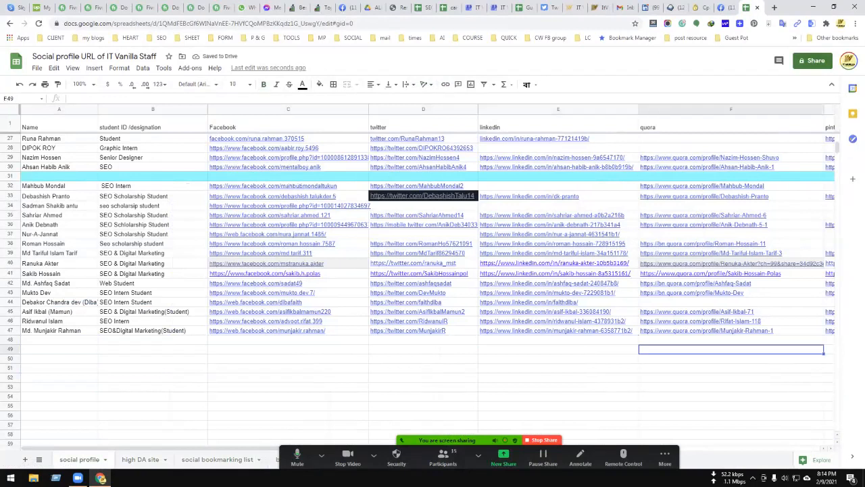
left_click(730, 339)
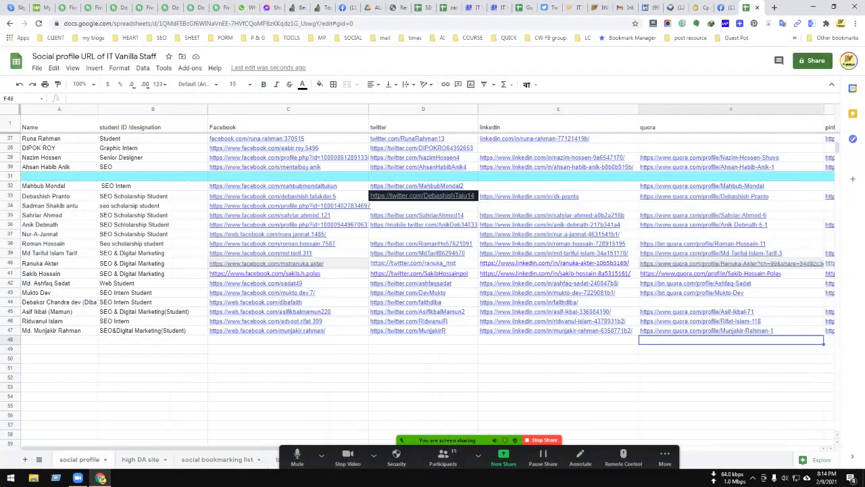
left_click_drag(823, 109, 788, 109)
left_click_drag(638, 109, 563, 109)
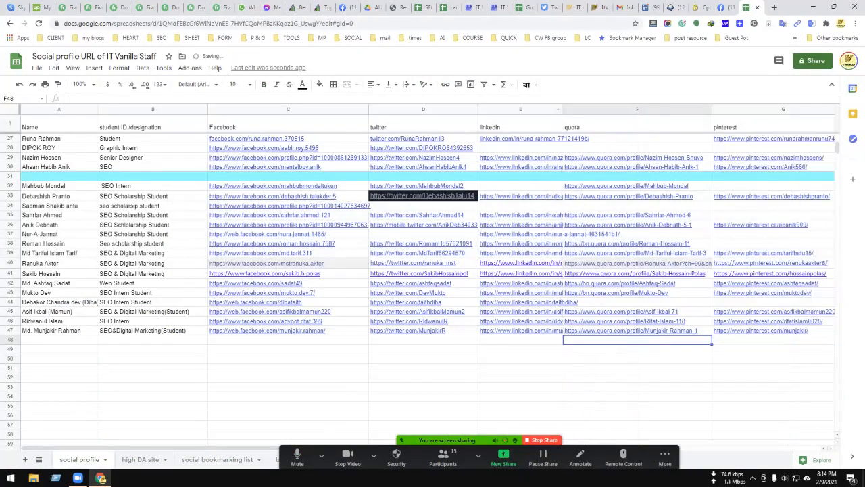
Narrow the Facebook, pinterest and reddit columns on the social profile sheet
left_click_drag(369, 109, 326, 108)
left_click_drag(812, 109, 785, 109)
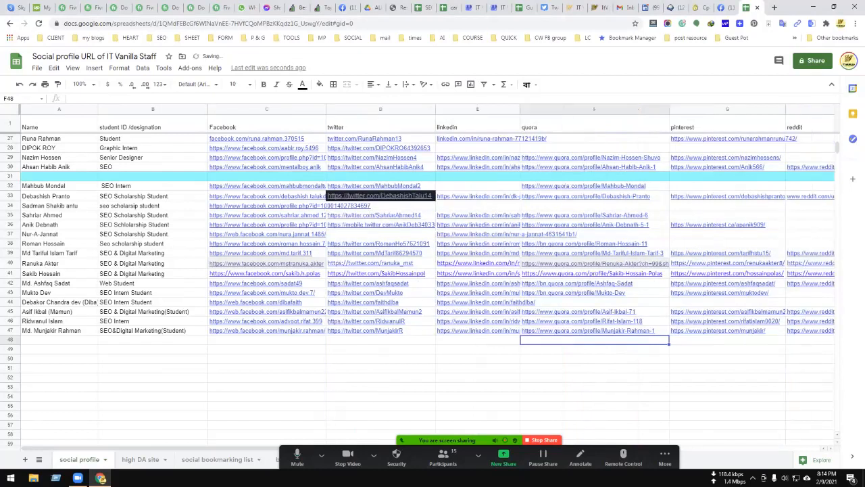
scroll(432, 270, "right", 2)
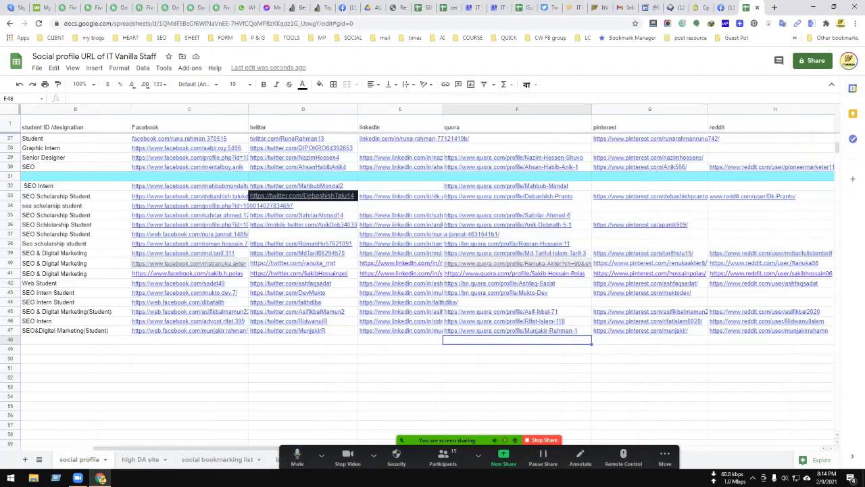
scroll(433, 271, "right", 1)
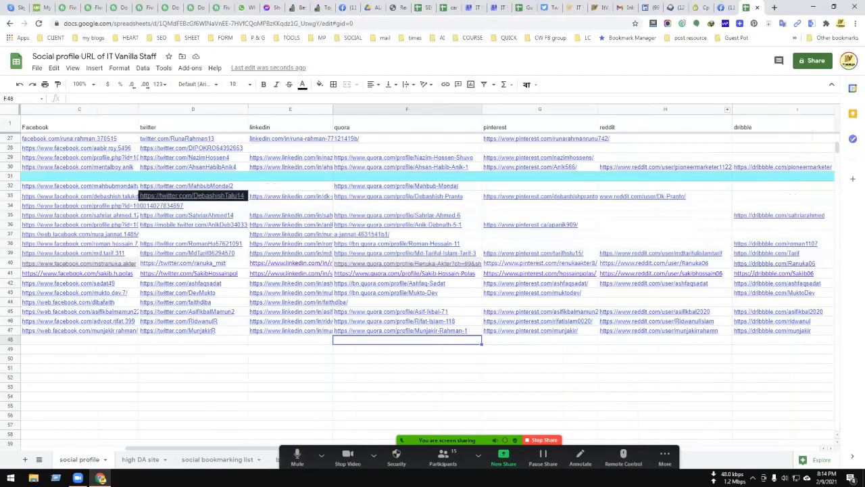
left_click_drag(732, 109, 693, 109)
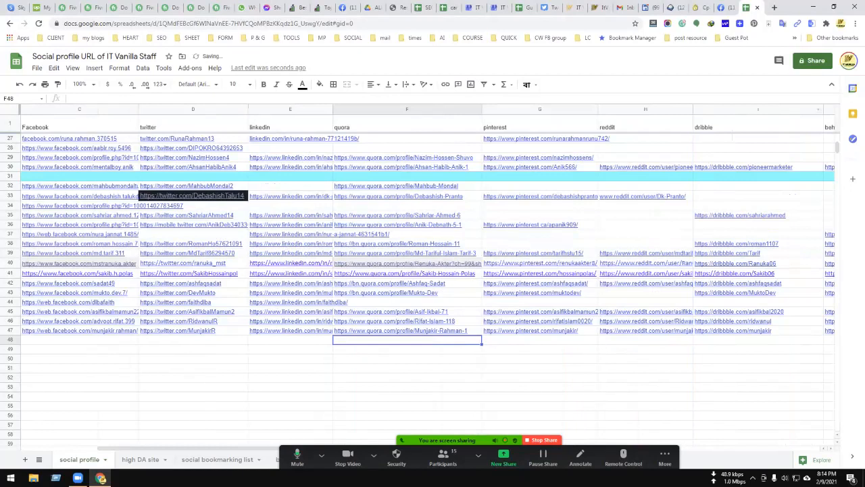
Look across the social network columns of the social profile sheet, from twitter through to Instagram
left_click(646, 127)
key("Left")
key("Left")
key("Left")
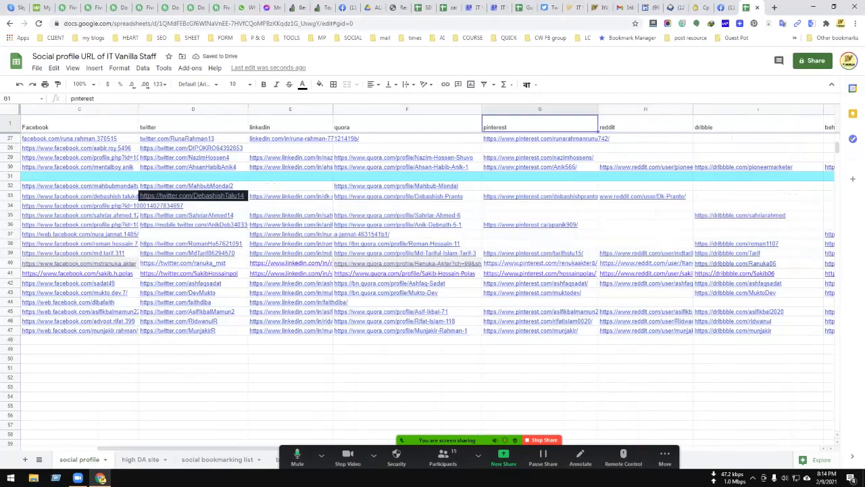
key("Left")
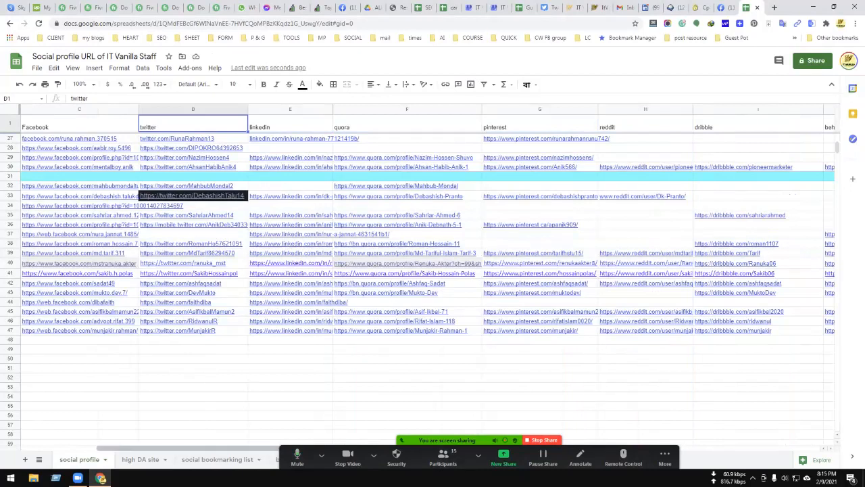
scroll(432, 270, "right", 3)
key("ctrl+Right")
key("Left")
key("Right")
key("Left")
key("Left")
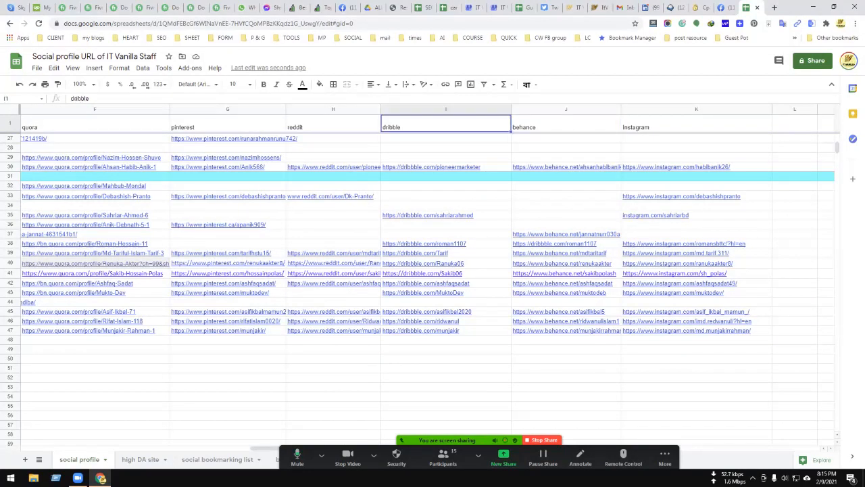
key("Right")
left_click(446, 377)
left_click(566, 349)
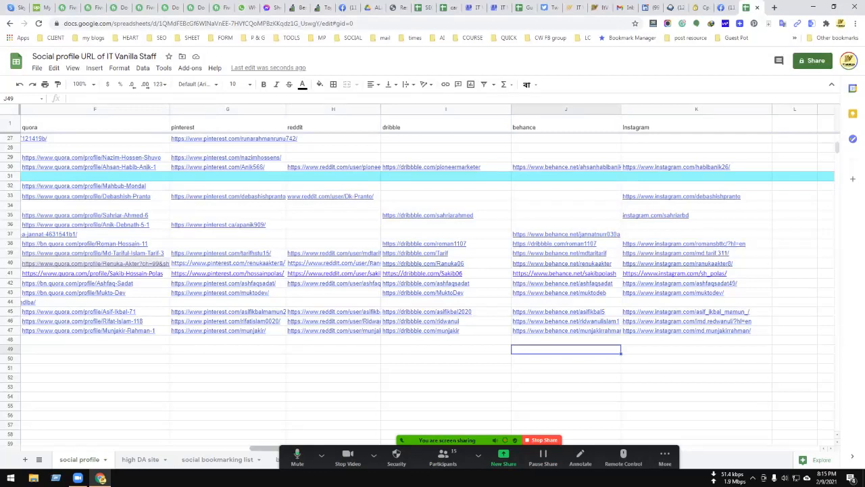
Open the high DA site sheet and examine its list of sites from Stumbleupon.com to viadeo.com
key("ctrl+shift+Page_Down")
key("ctrl+shift+Page_Down")
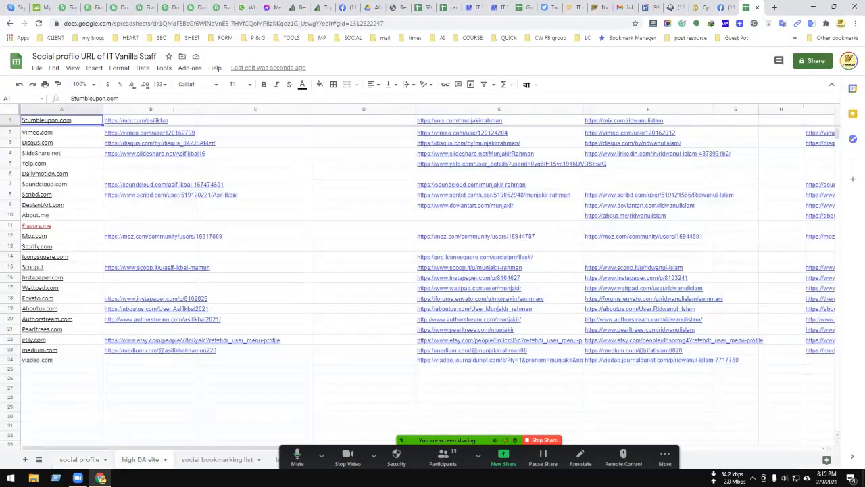
mouse_move(162, 184)
left_click(37, 132)
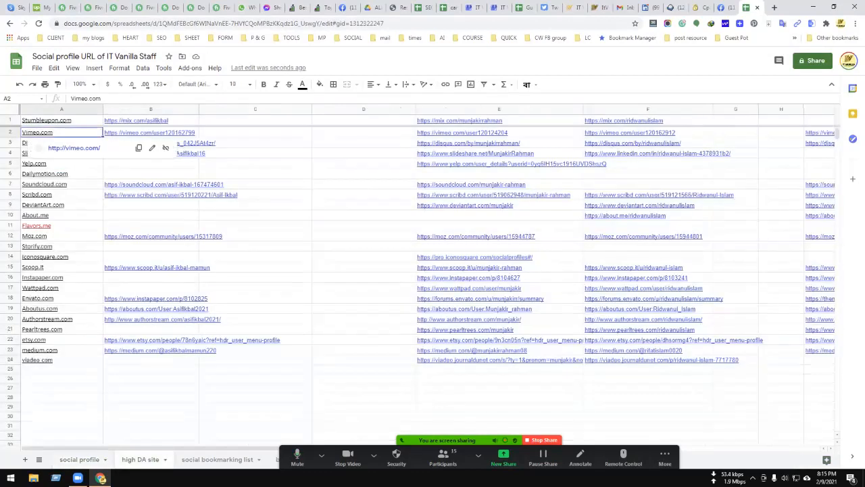
left_click_drag(46, 120, 37, 360)
left_click(150, 387)
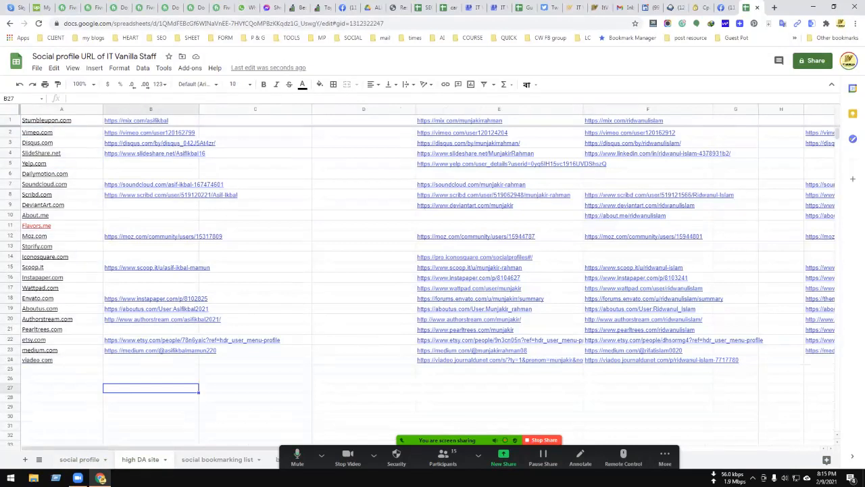
mouse_move(44, 195)
left_click(255, 397)
Open the social bookmarking list sheet and look through its bookmarking site URLs and staff profile links
left_click(226, 460)
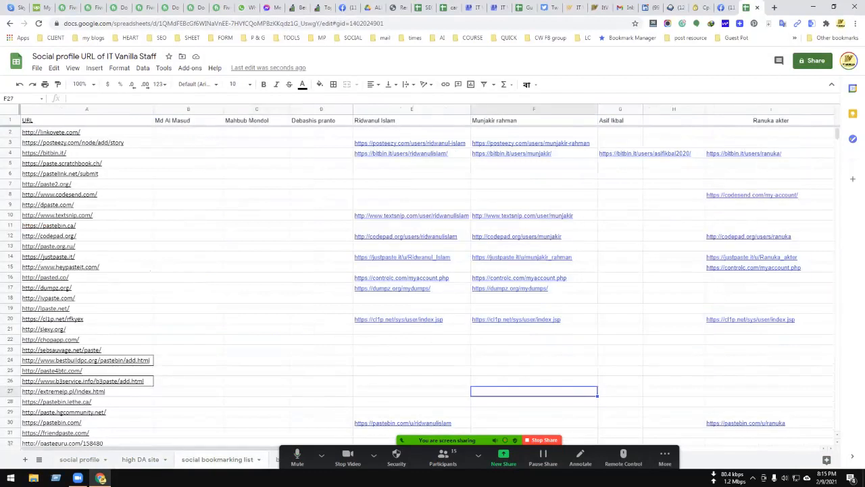
scroll(270, 284, "down", 2)
scroll(270, 284, "down", 5)
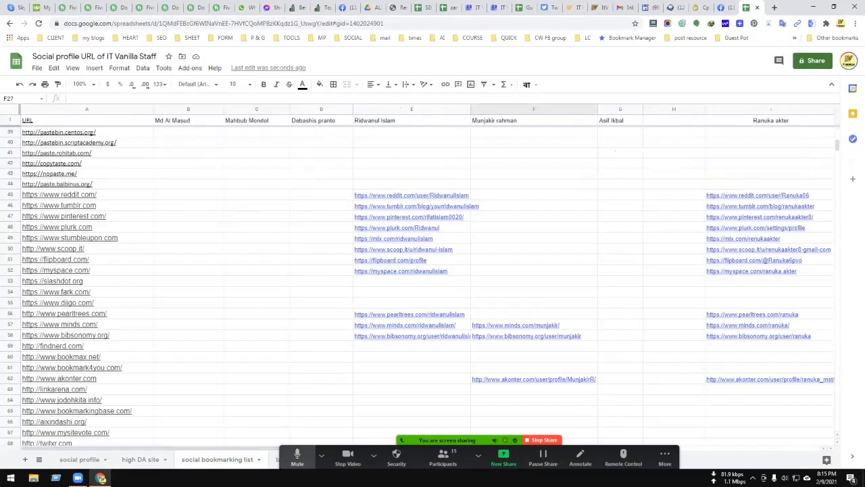
Look over the bookmarking profile sheet and move it directly after the social profile sheet
key("ctrl+Page_Down")
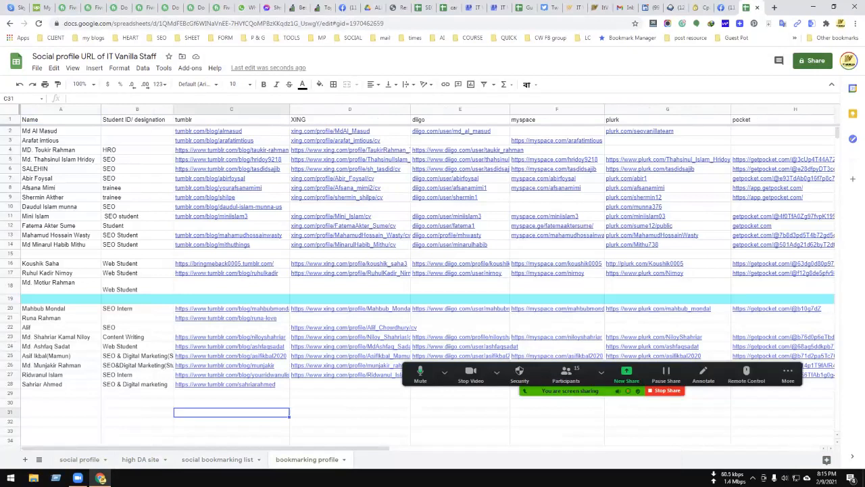
left_click(61, 394)
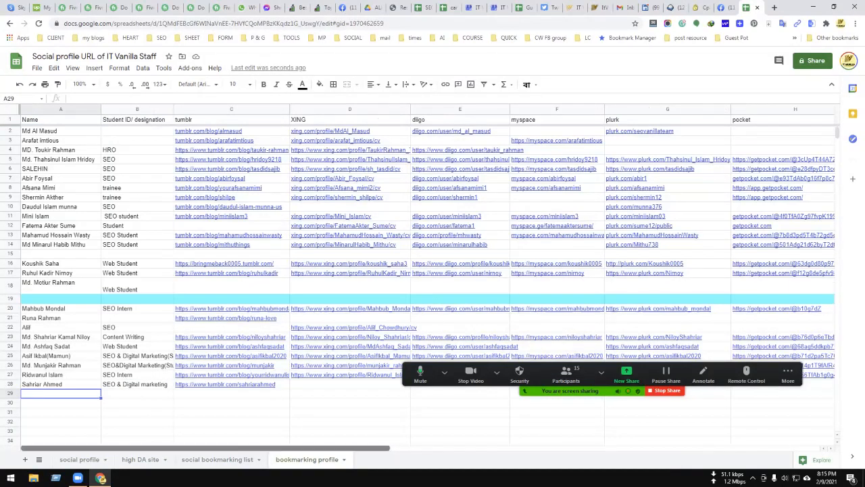
scroll(433, 271, "right", 5)
scroll(433, 271, "left", 5)
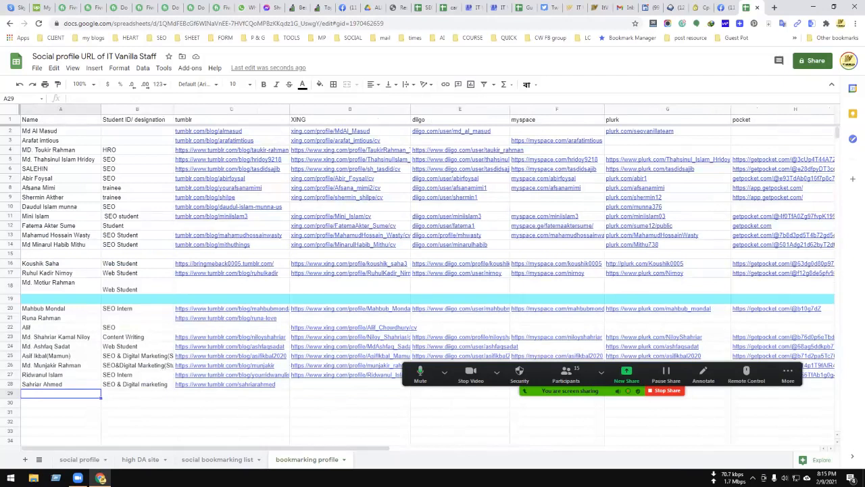
left_click_drag(307, 459, 152, 458)
left_click(60, 412)
left_click(61, 392)
left_click(60, 411)
left_click(667, 431)
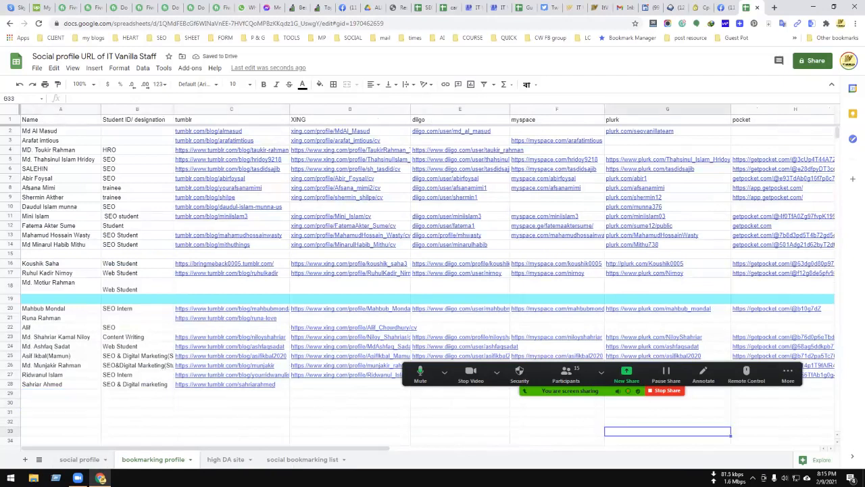
left_click(459, 374)
left_click(350, 384)
left_click(349, 402)
left_click(350, 393)
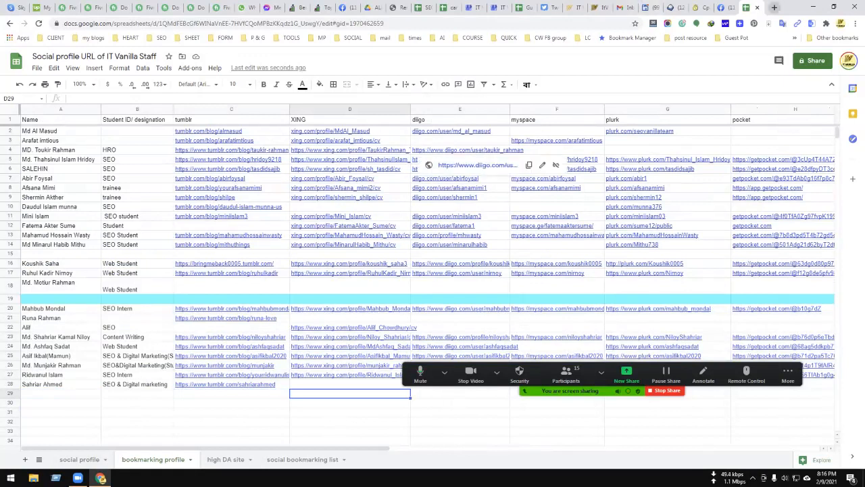
Open the pioneermarketer.com website in a new browser tab
left_click(774, 7)
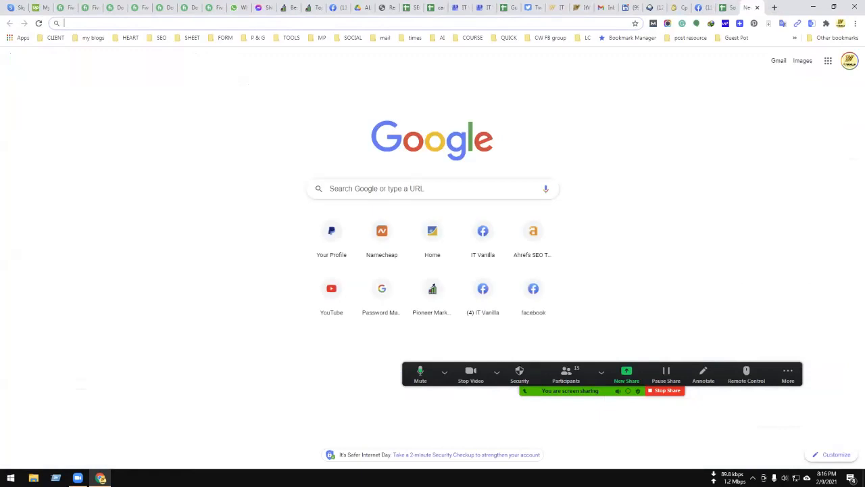
type("pio")
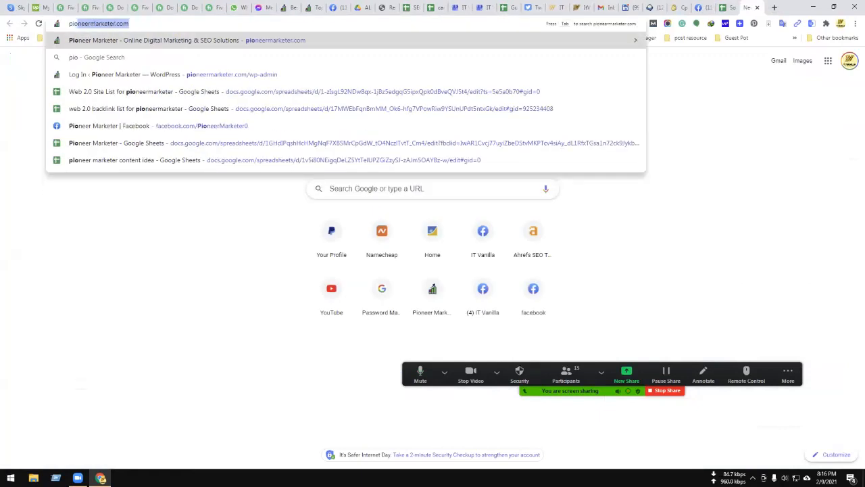
key("Return")
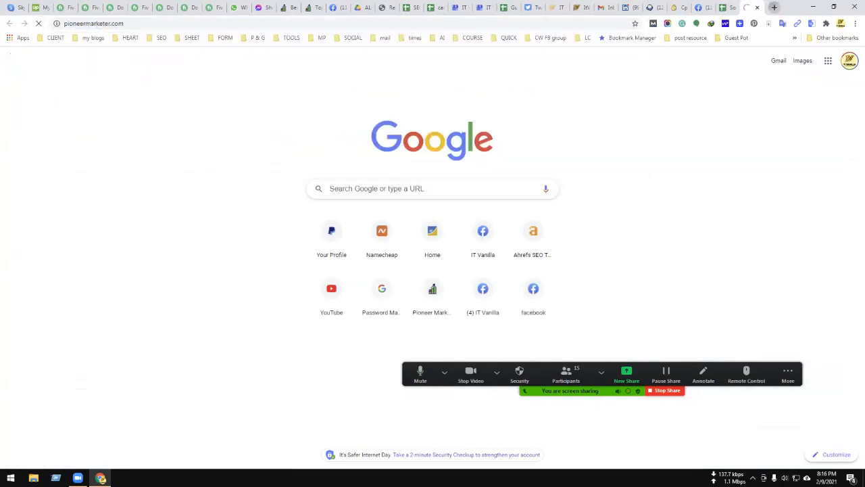
Open Google Search Console in another new tab and show the Performance report for pioneermarketer.com
left_click(775, 7)
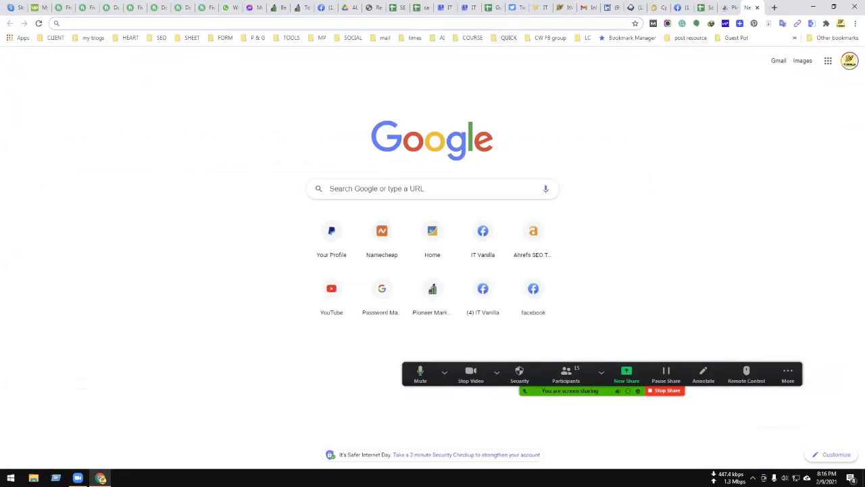
left_click(508, 38)
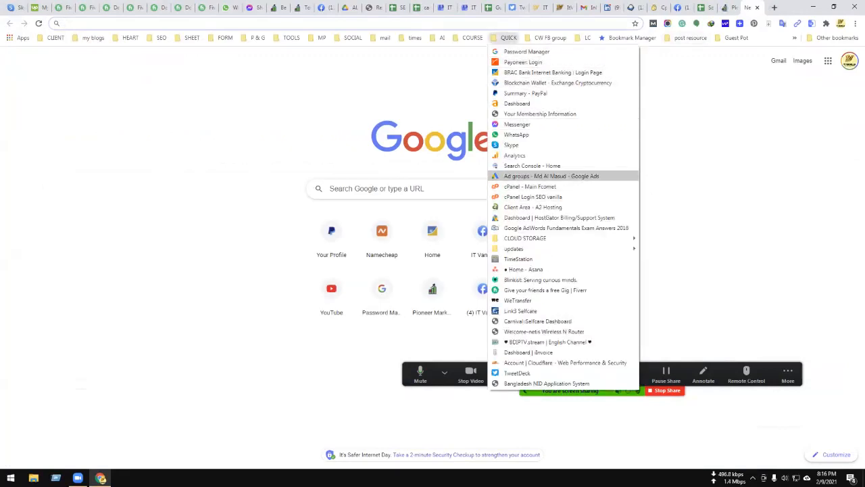
left_click(532, 166)
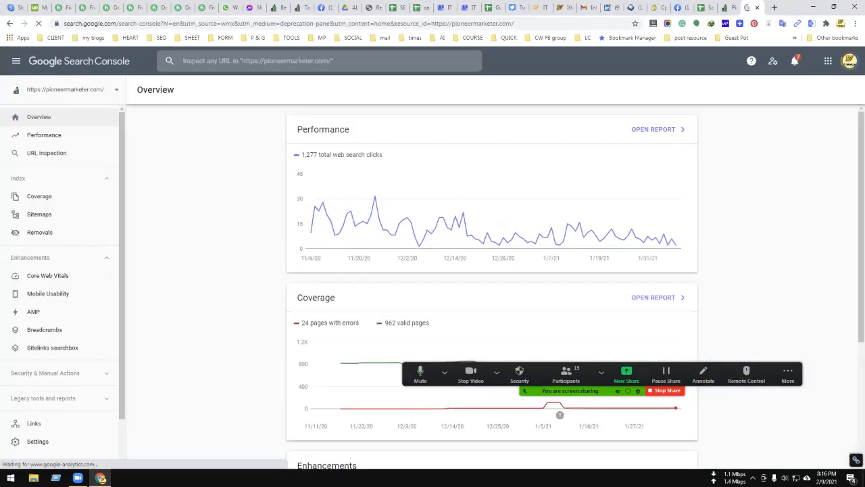
left_click(43, 135)
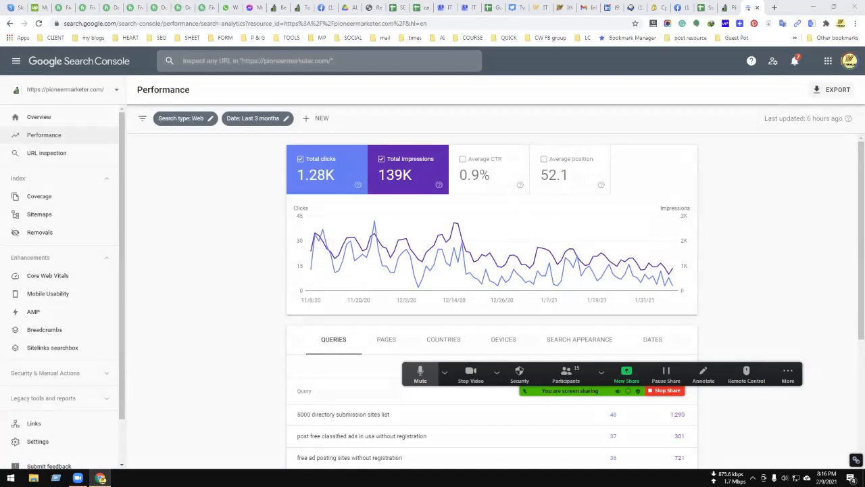
Turn off the camera in the Zoom meeting
key("alt+v")
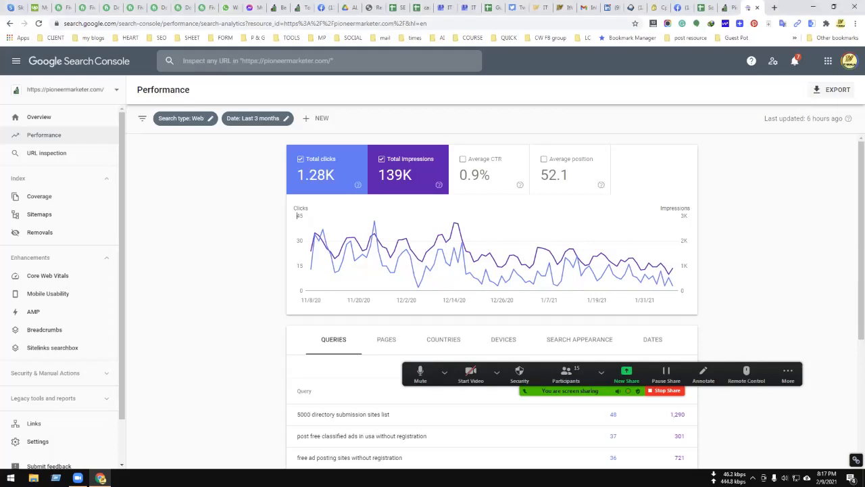
Examine the clicks and impressions chart and the top search queries in the Performance report
scroll(492, 304, "down", 3)
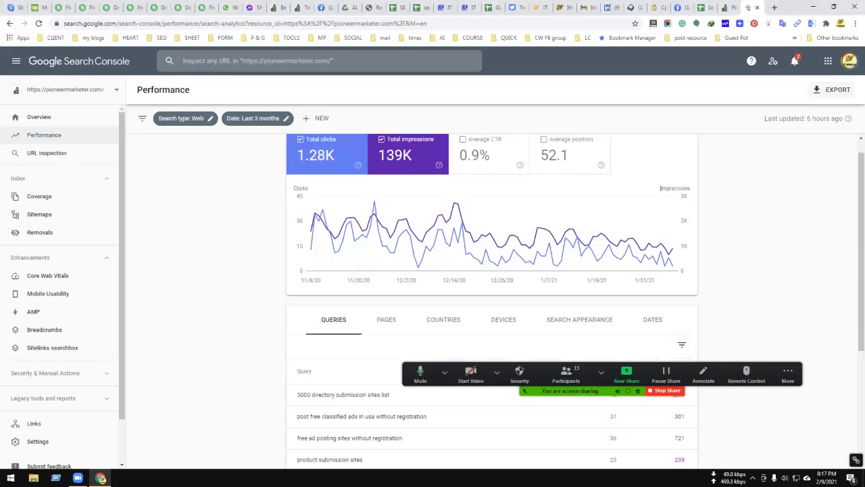
scroll(492, 304, "up", 2)
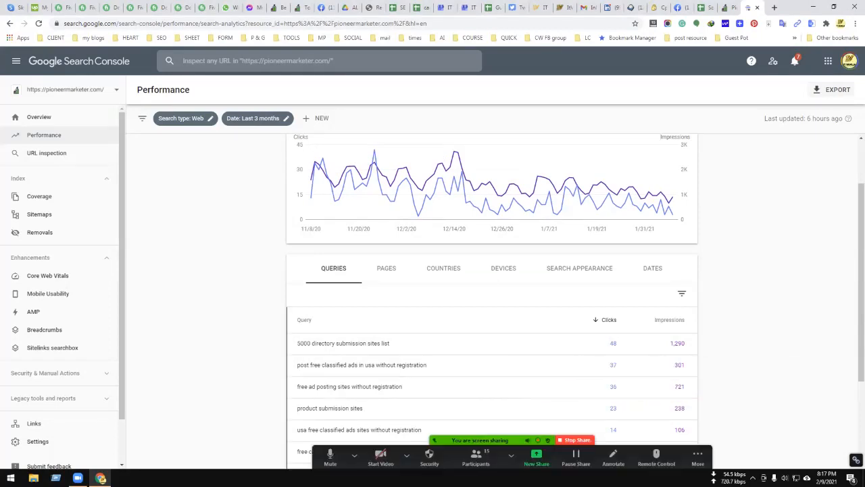
scroll(298, 215, "up", 1)
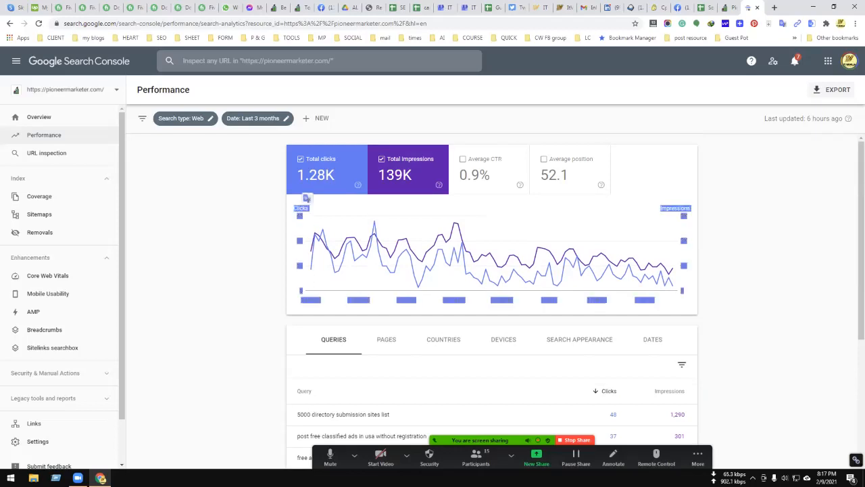
scroll(491, 298, "down", 2)
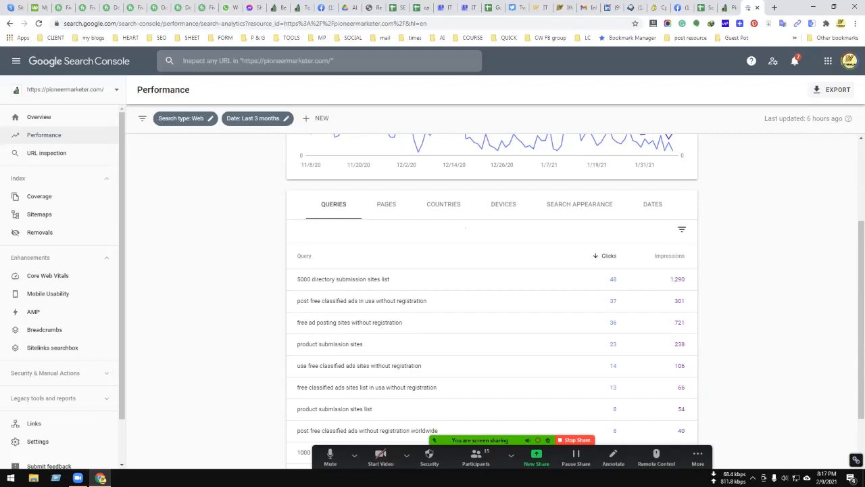
scroll(492, 297, "down", 1)
scroll(491, 297, "down", 1)
scroll(491, 298, "up", 3)
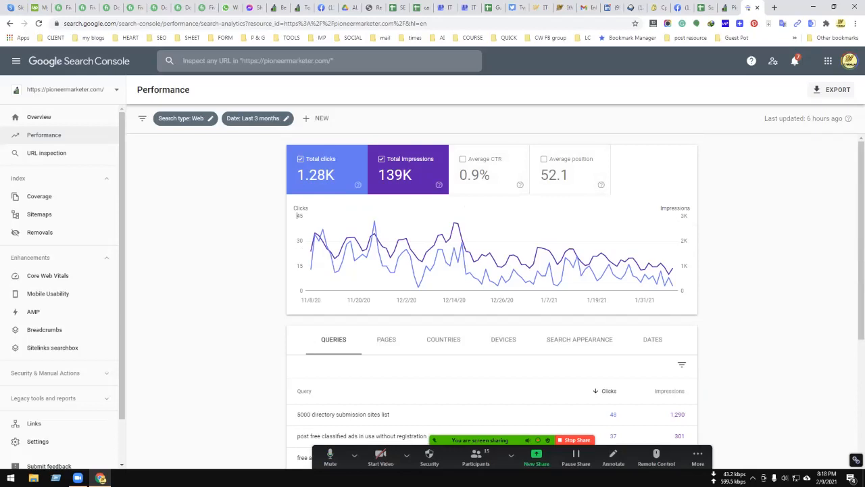
scroll(300, 216, "down", 3)
scroll(300, 217, "up", 3)
Copy the query "5000 directory submission sites list" from the report and search Google for it in a new tab
scroll(301, 216, "down", 2)
left_click_drag(337, 279, 297, 278)
key("ctrl+c")
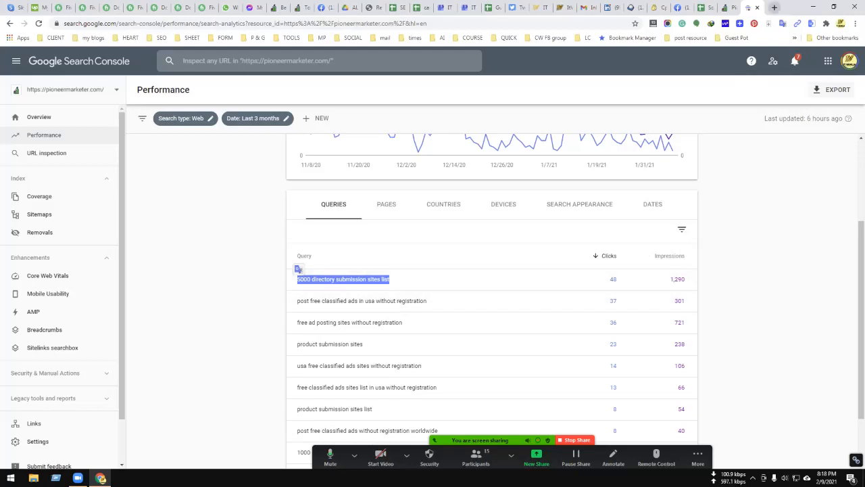
left_click(774, 7)
key("ctrl+v")
key("Return")
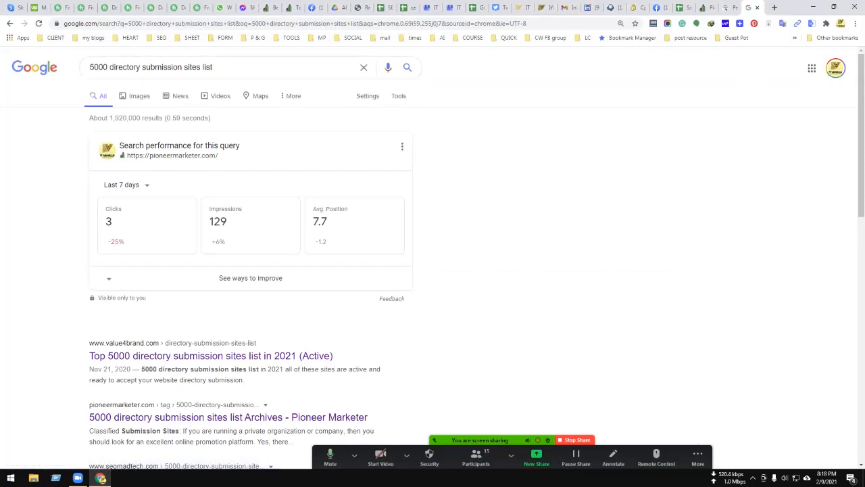
Examine the first page of Google results for the query, from the search performance summary to the related searches
scroll(433, 271, "down", 9)
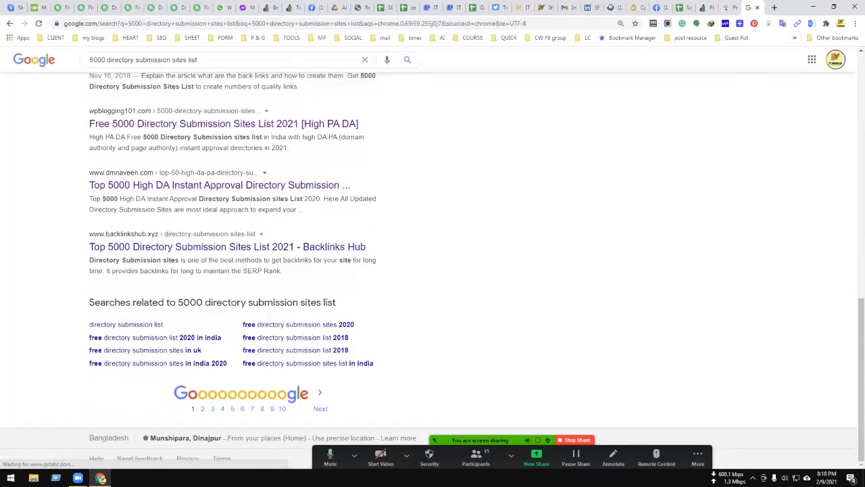
scroll(432, 270, "up", 4)
scroll(432, 270, "up", 5)
scroll(432, 271, "down", 9)
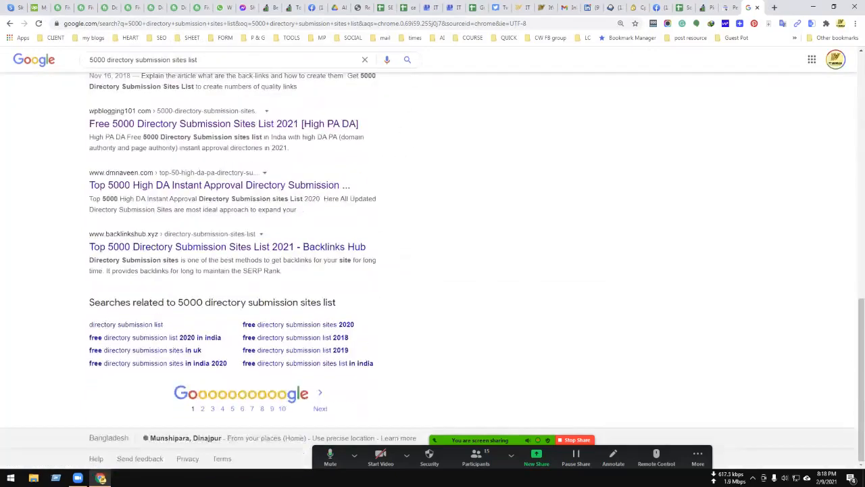
scroll(432, 271, "up", 9)
scroll(433, 270, "down", 10)
scroll(433, 270, "up", 6)
scroll(432, 270, "up", 3)
scroll(433, 270, "down", 8)
scroll(432, 270, "up", 10)
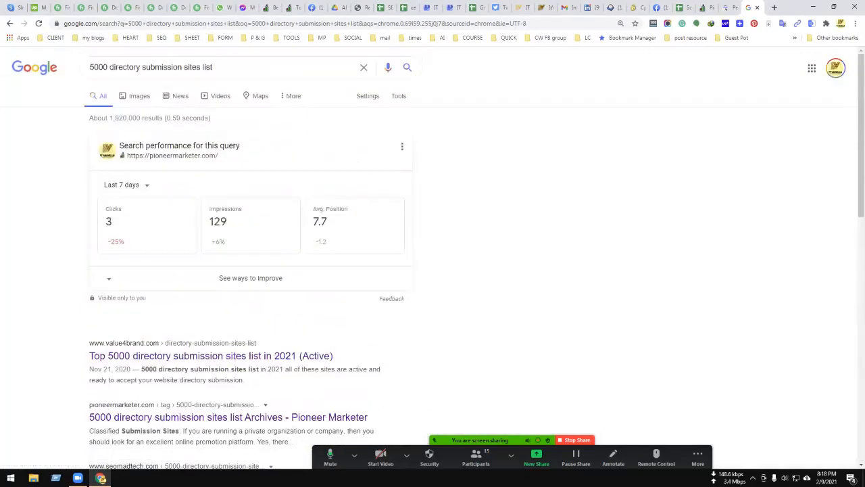
scroll(433, 271, "down", 10)
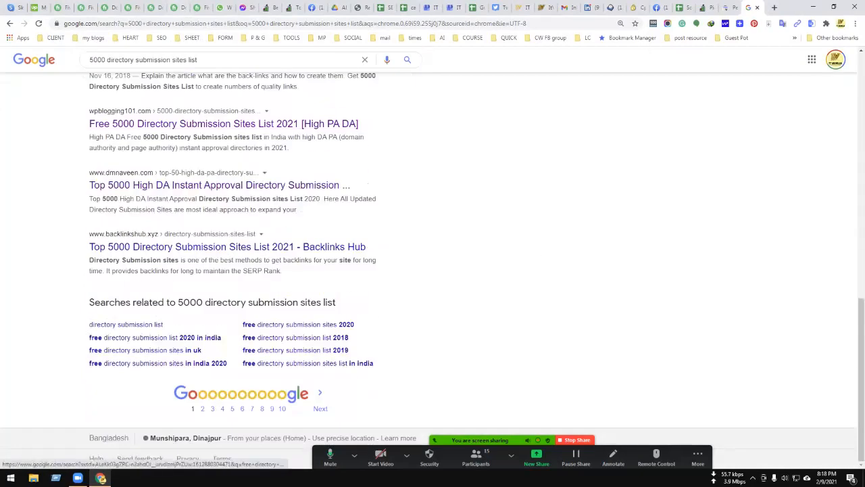
scroll(148, 243, "up", 10)
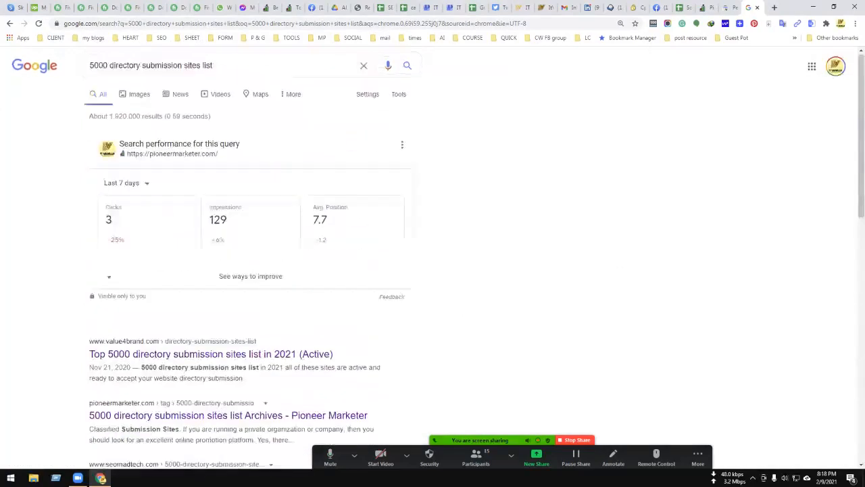
scroll(147, 243, "down", 10)
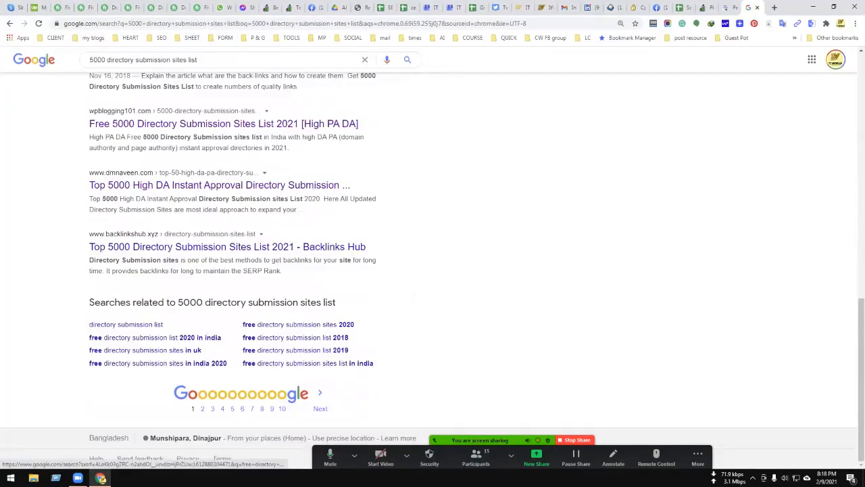
Open the pioneermarketer.com result for the query in a new tab and look through its tag page
scroll(202, 129, "up", 10)
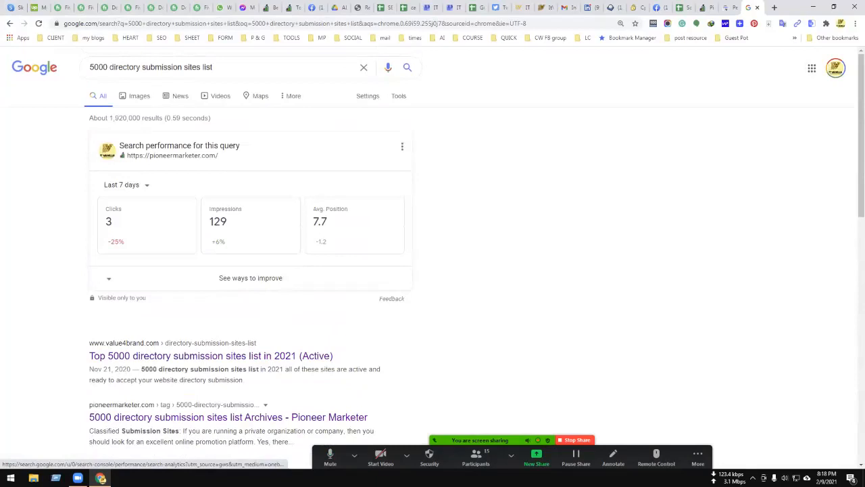
scroll(146, 196, "down", 3)
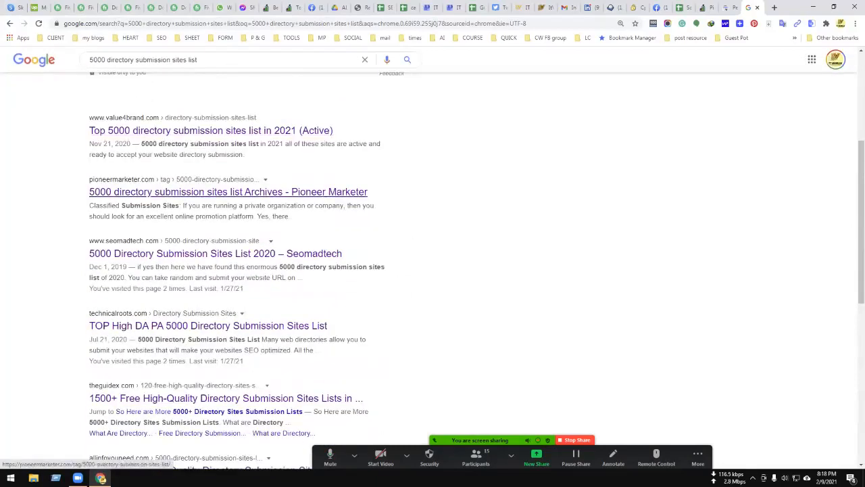
right_click(140, 194)
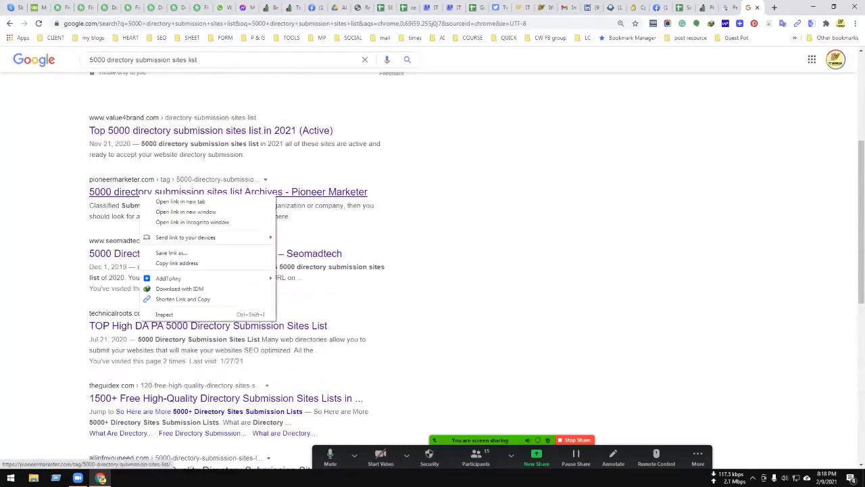
left_click(180, 201)
left_click(749, 8)
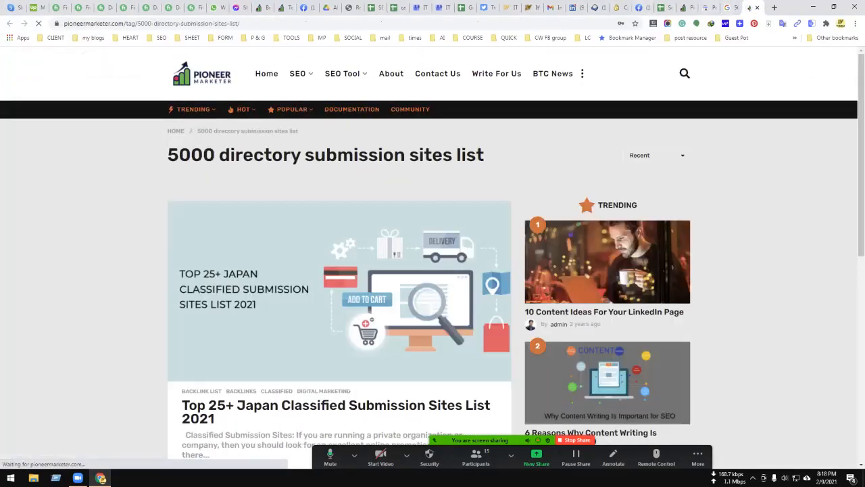
scroll(433, 257, "down", 10)
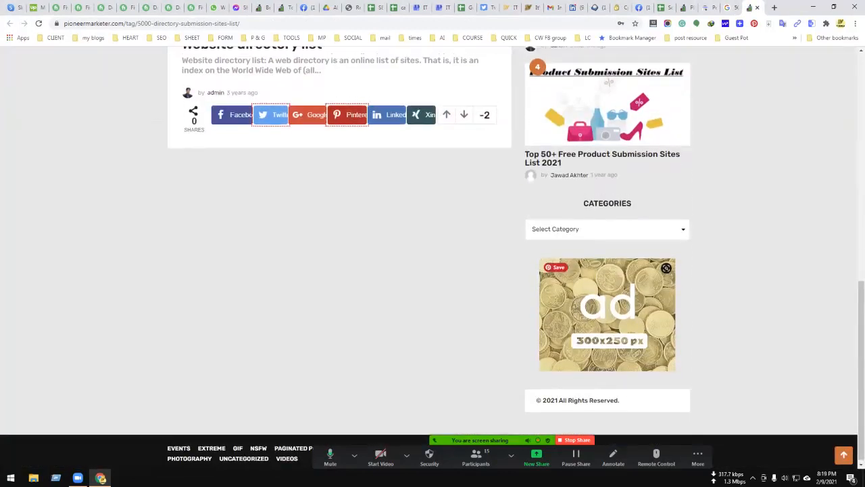
scroll(432, 257, "up", 10)
Return to the Google results and open the competing Seomadtech "5000 Directory Submission Sites List 2020" page in a new tab
key("alt+Left")
scroll(432, 270, "down", 6)
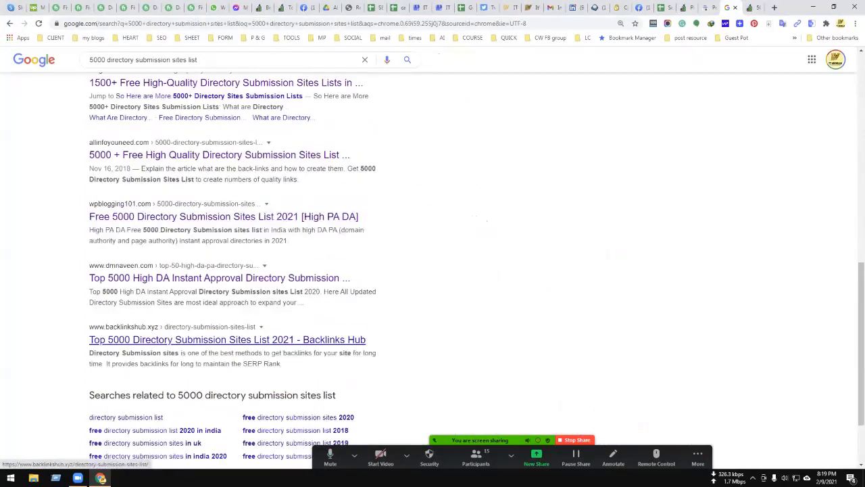
scroll(216, 271, "up", 5)
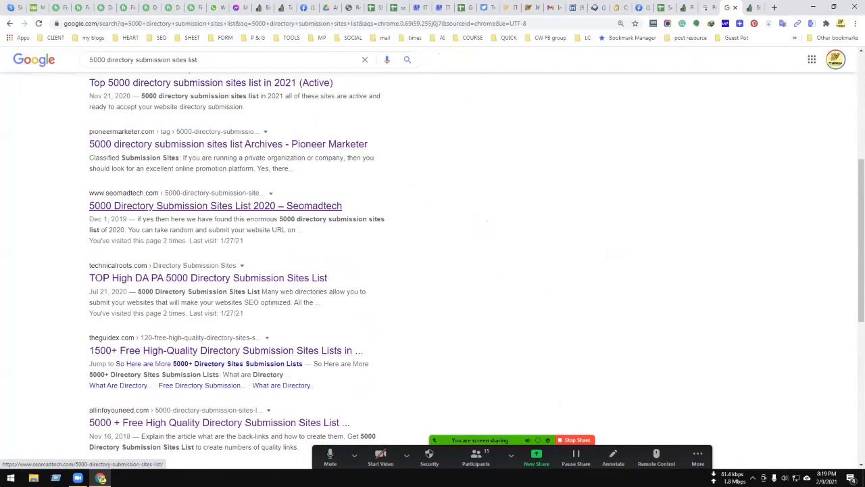
right_click(153, 206)
left_click(172, 212)
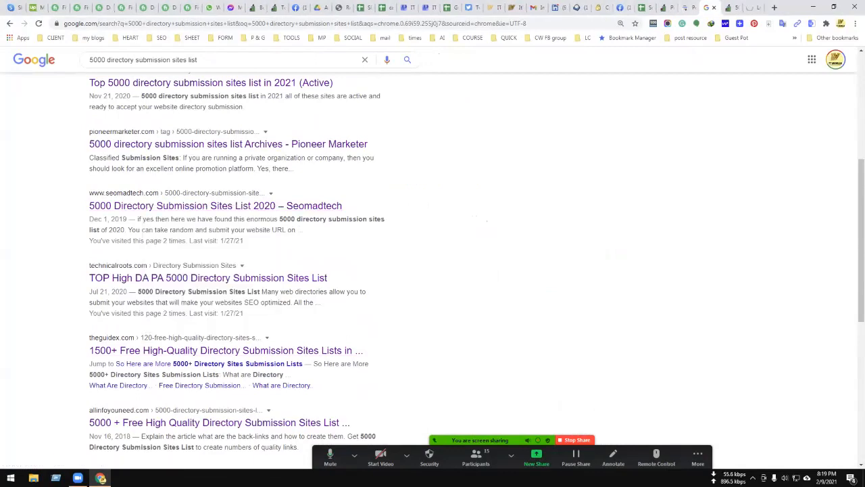
left_click(751, 8)
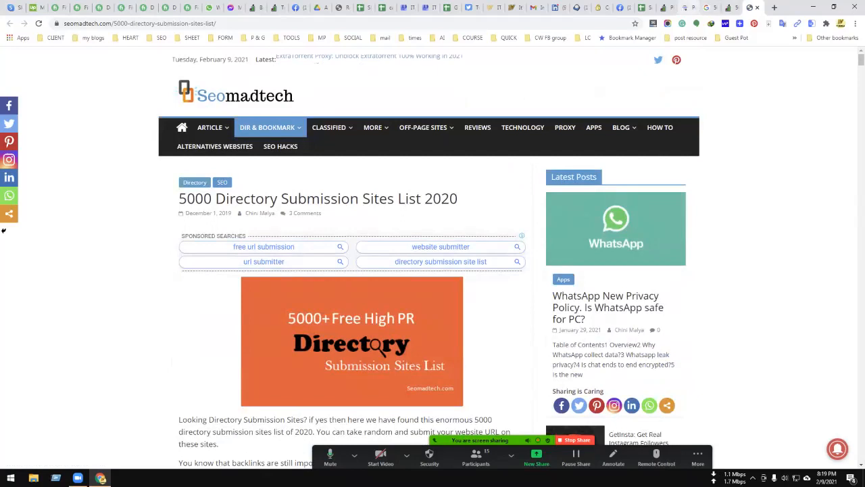
Go back to the Search Console Performance report and set its date range to the last 28 days
left_click(688, 7)
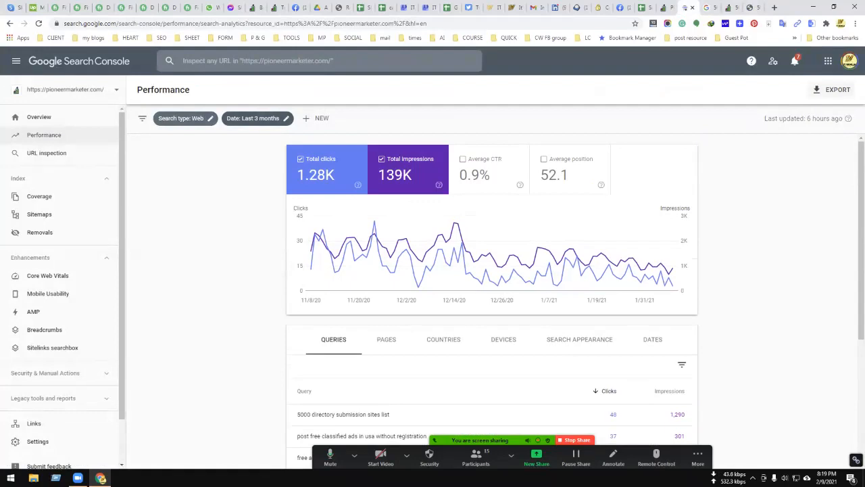
left_click(252, 118)
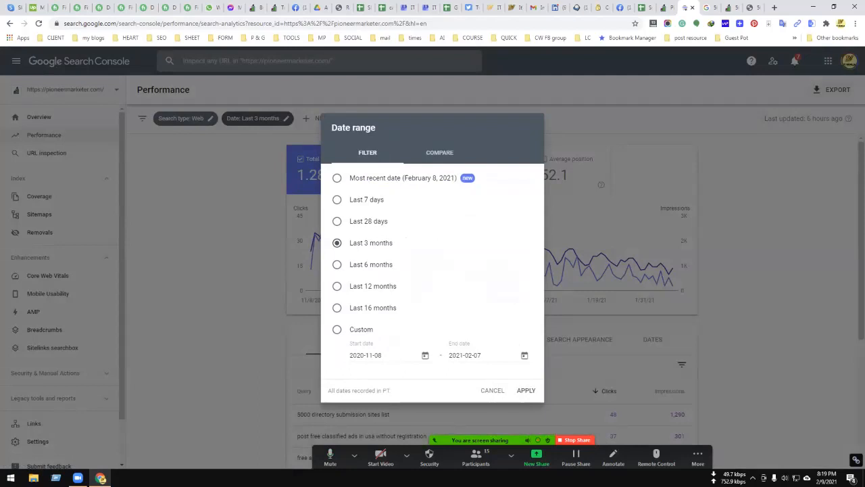
left_click(336, 221)
left_click(525, 390)
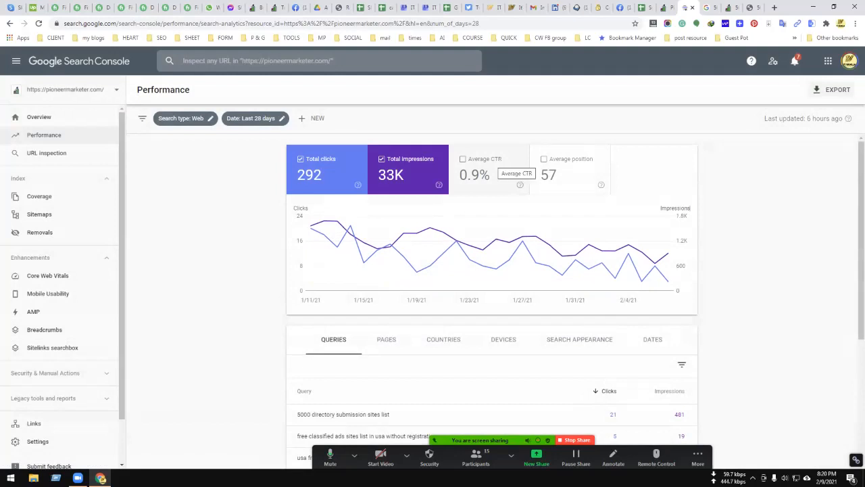
Search Google for "what is CTR?" in a new tab
left_click(774, 7)
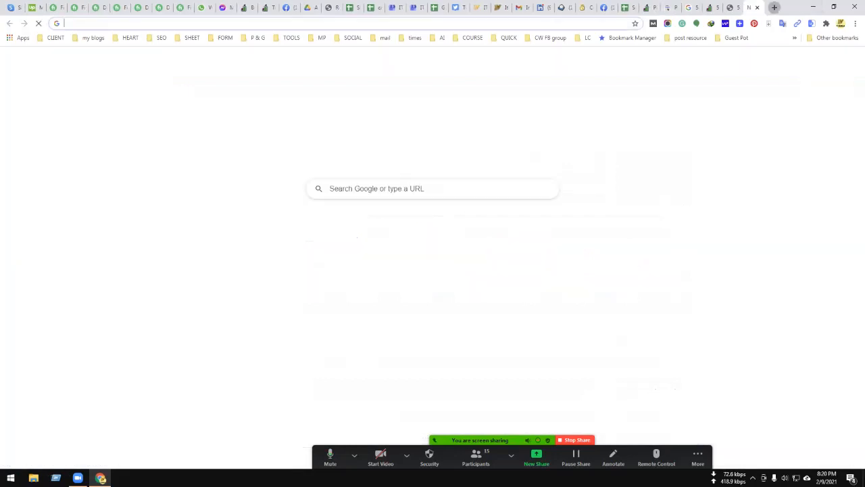
type("what si")
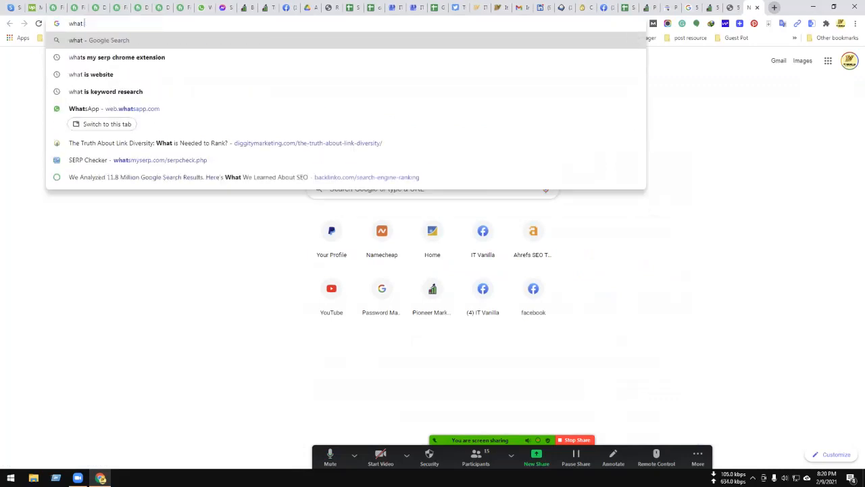
key("BackSpace")
key("BackSpace")
type("is C")
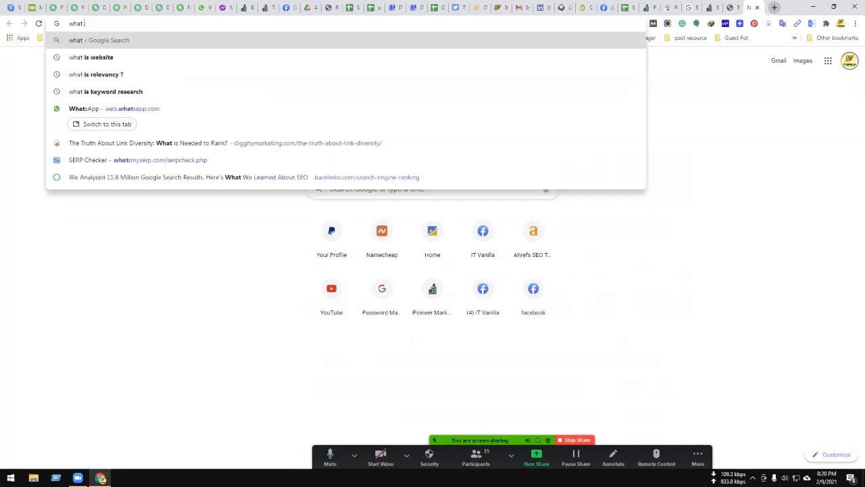
type("TR?")
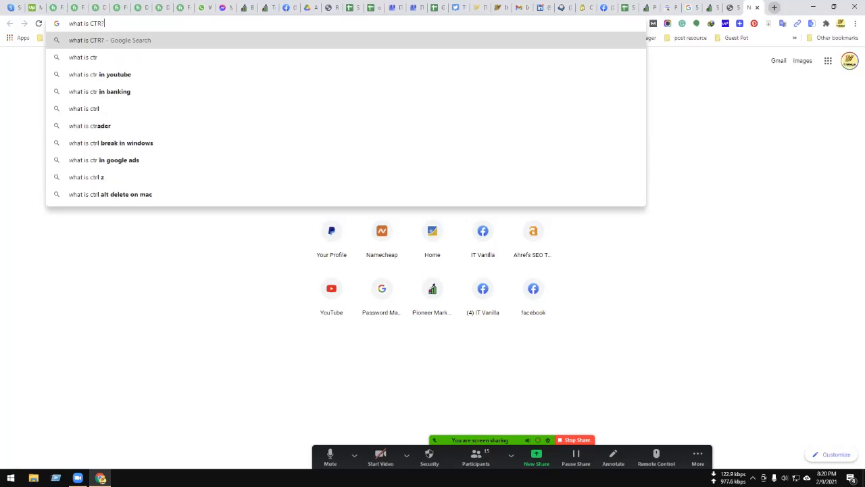
key("Return")
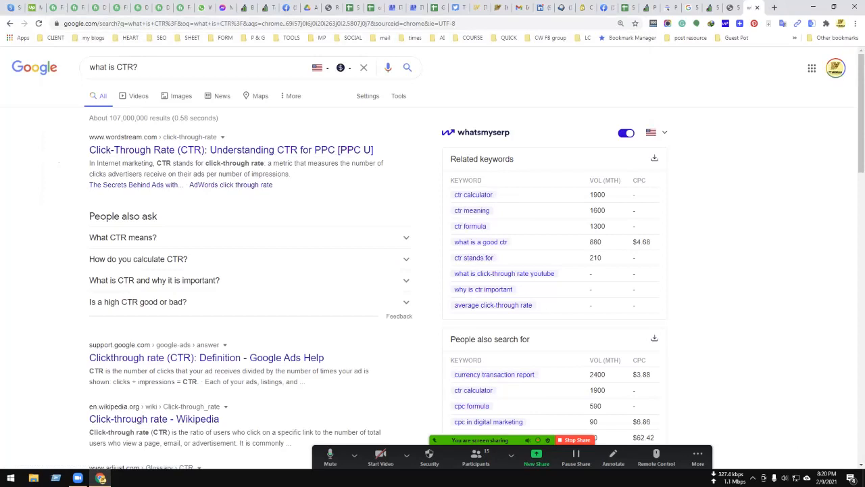
Look over the CTR results and enlarge Predikkta's click-through rate formula image in the image results
scroll(529, 323, "down", 3)
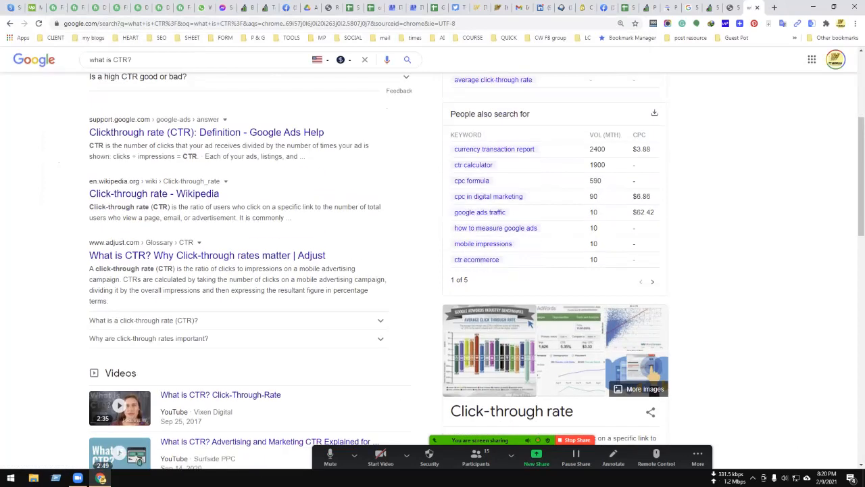
scroll(530, 323, "up", 3)
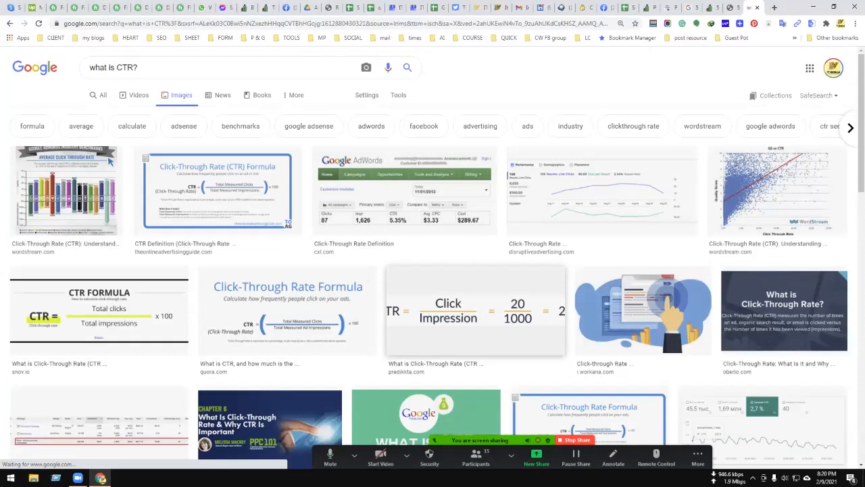
left_click(475, 311)
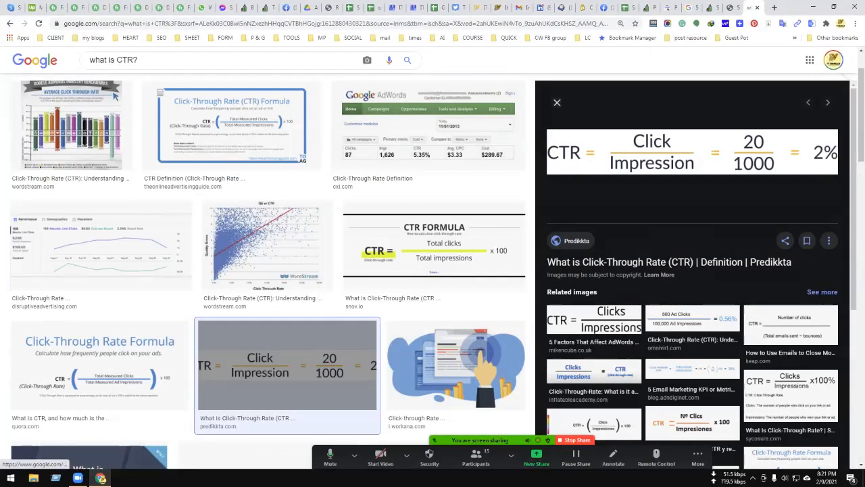
Compare the top queries in the Performance report with the Google results page for "5000 directory submission sites list"
left_click(668, 8)
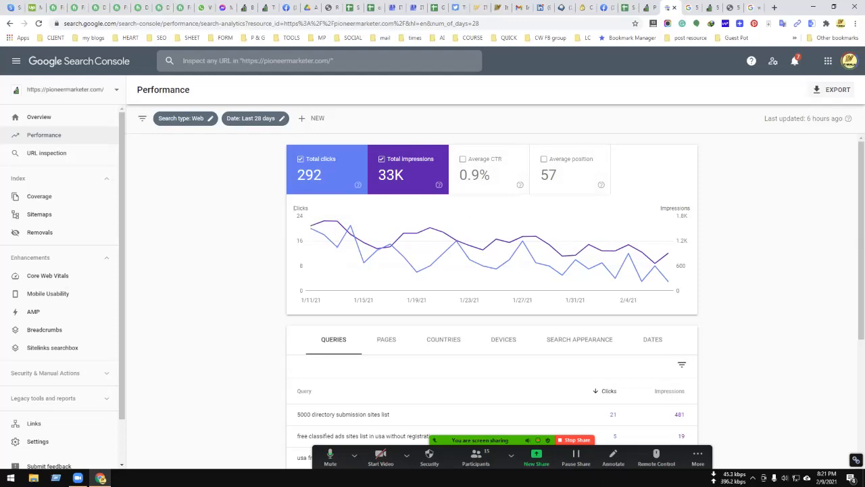
scroll(337, 257, "down", 3)
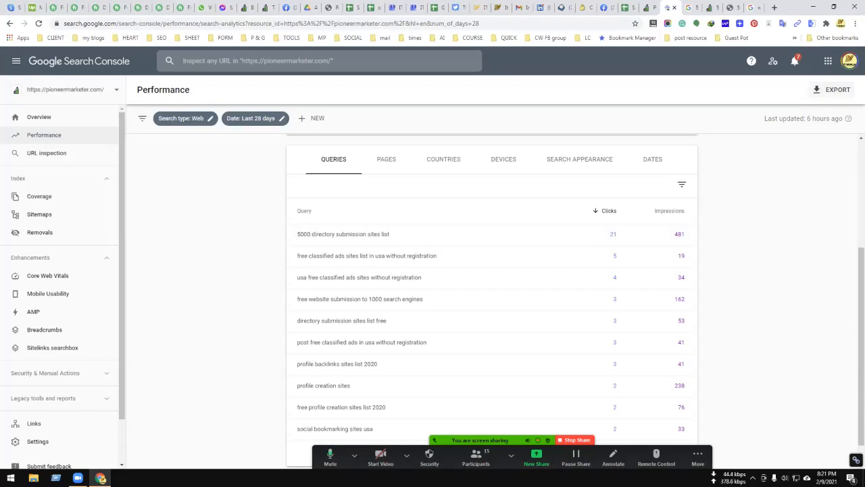
left_click(690, 8)
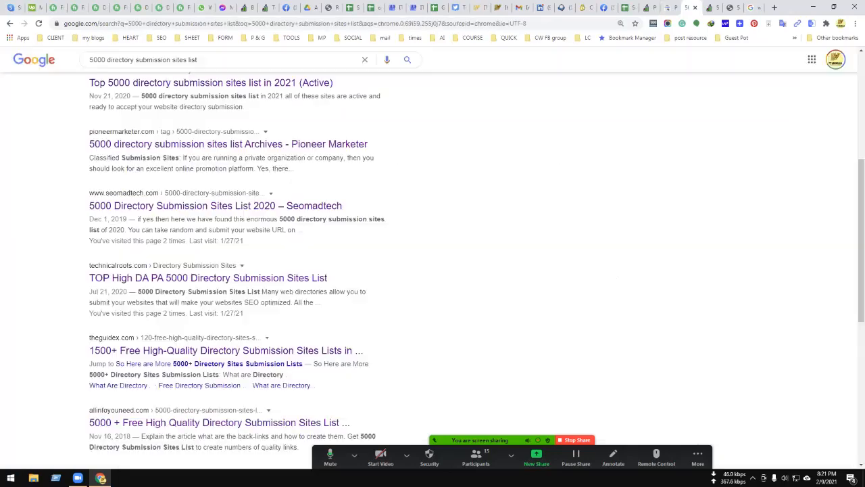
scroll(230, 148, "up", 1)
scroll(433, 270, "down", 10)
scroll(432, 270, "up", 15)
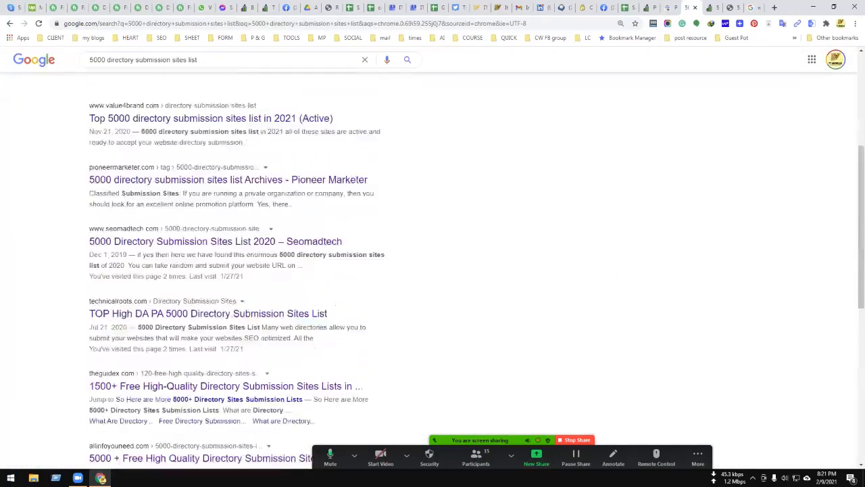
scroll(433, 270, "down", 1)
scroll(433, 270, "down", 5)
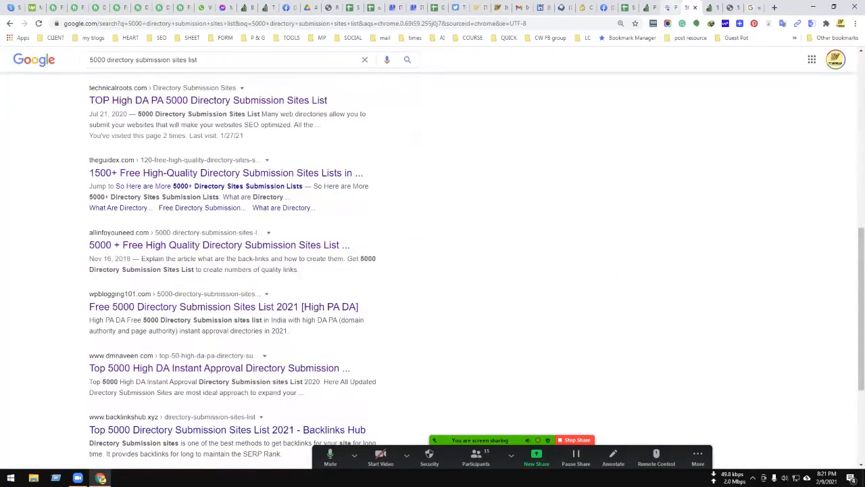
left_click(667, 7)
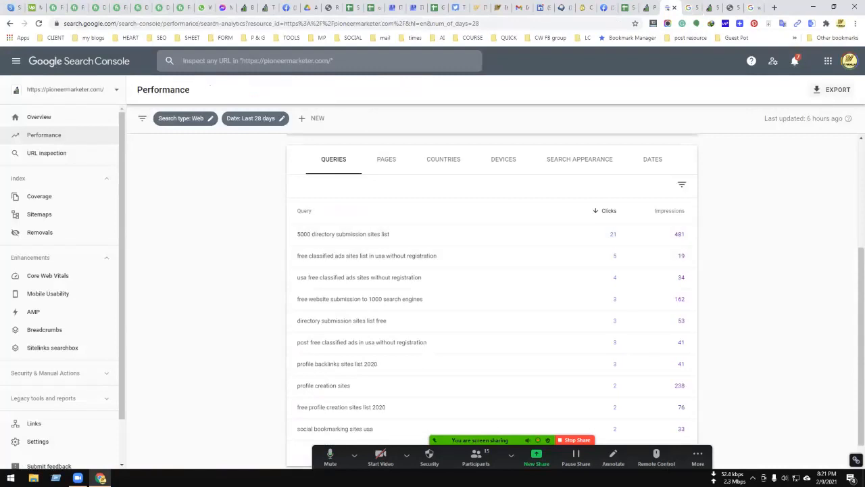
left_click(690, 8)
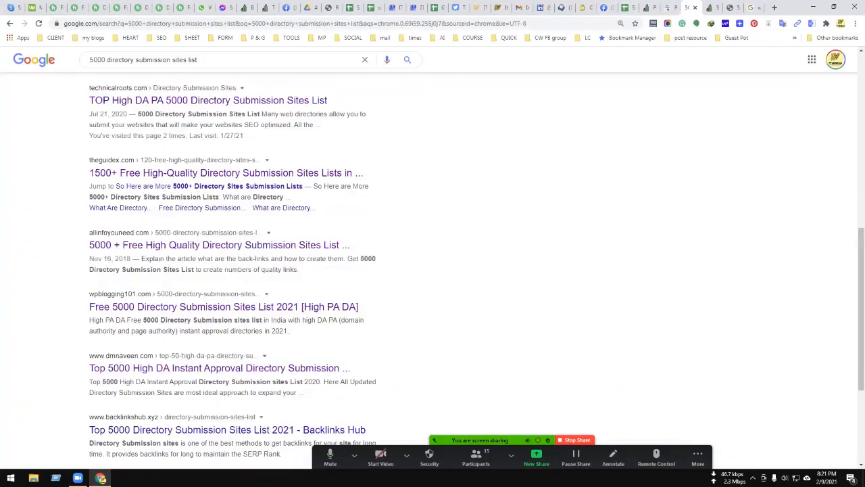
scroll(432, 271, "down", 4)
scroll(432, 271, "up", 10)
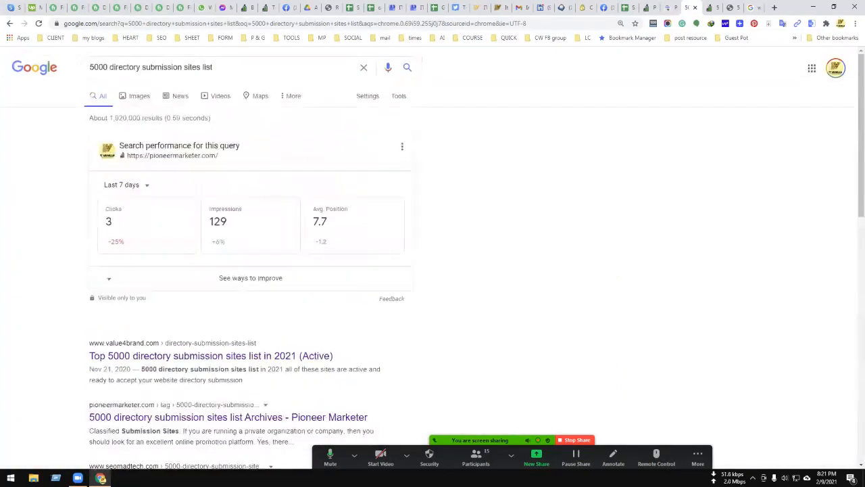
scroll(432, 271, "down", 10)
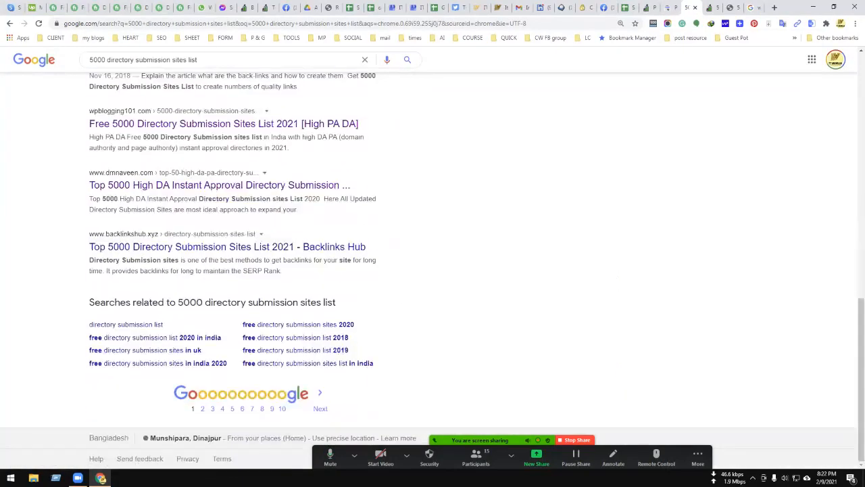
scroll(433, 270, "up", 7)
scroll(433, 270, "up", 3)
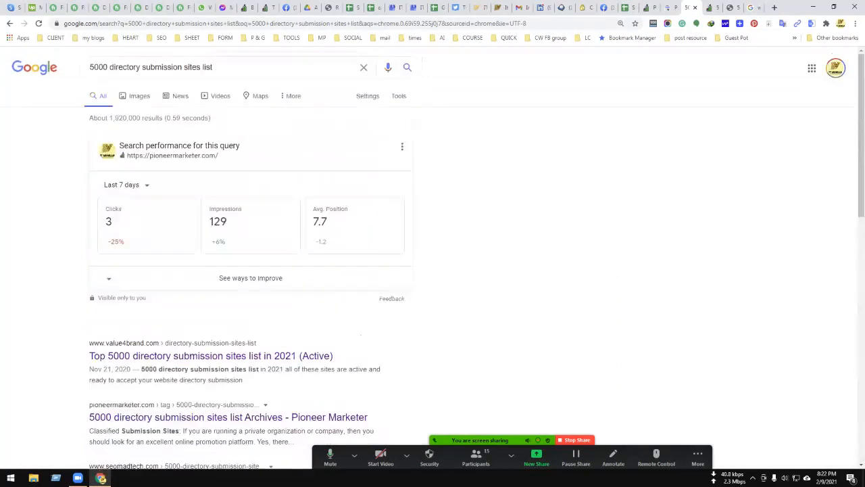
scroll(433, 271, "down", 15)
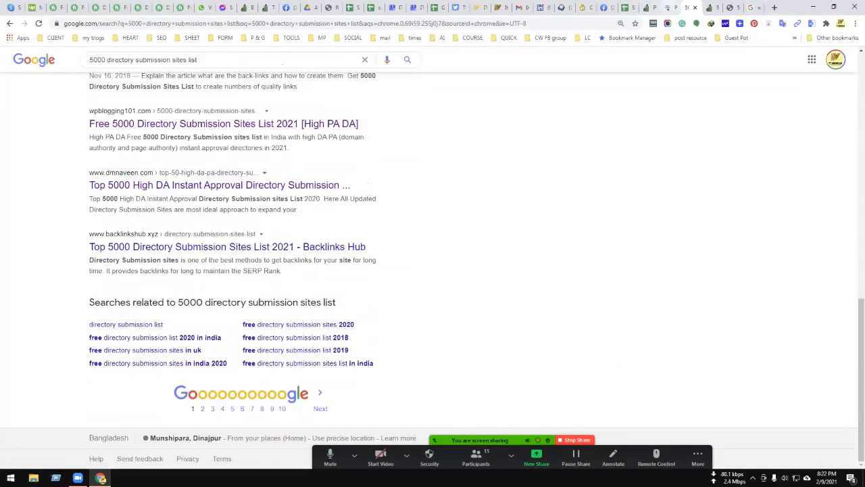
Set the Performance report's query table to 100 rows per page and look through the extended query list
left_click(668, 8)
scroll(492, 290, "up", 4)
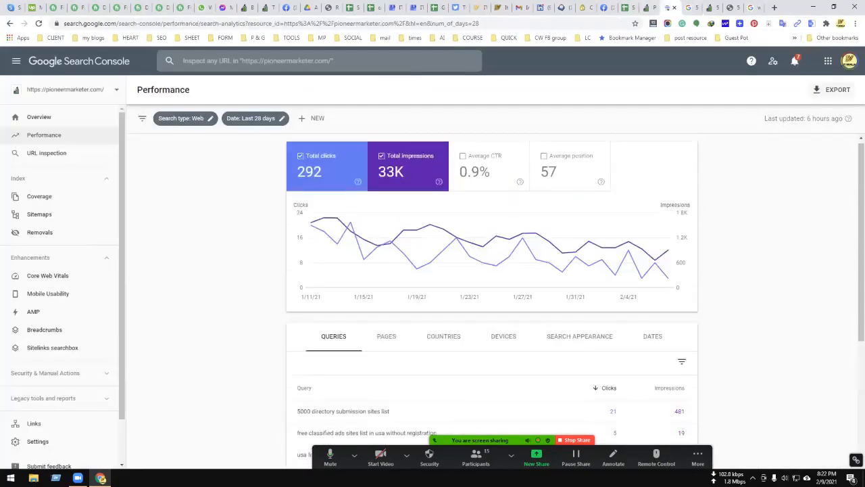
scroll(492, 291, "down", 1)
scroll(492, 290, "down", 3)
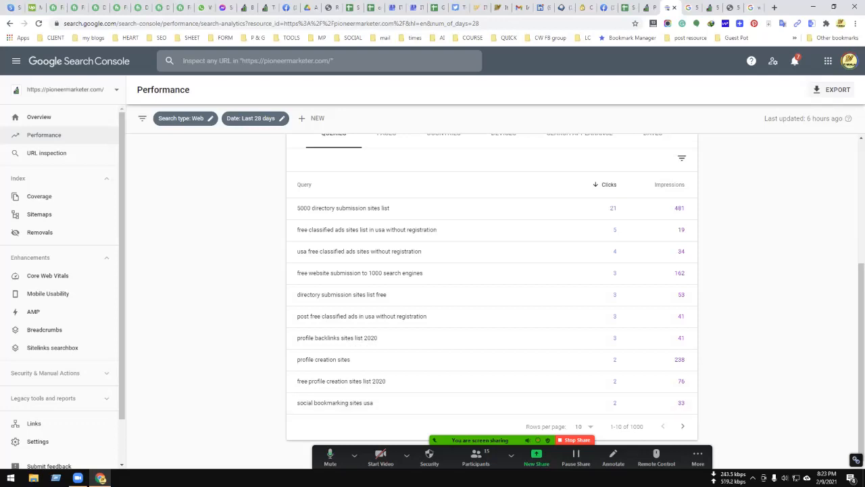
left_click(583, 426)
key("Down")
key("Down")
key("Down")
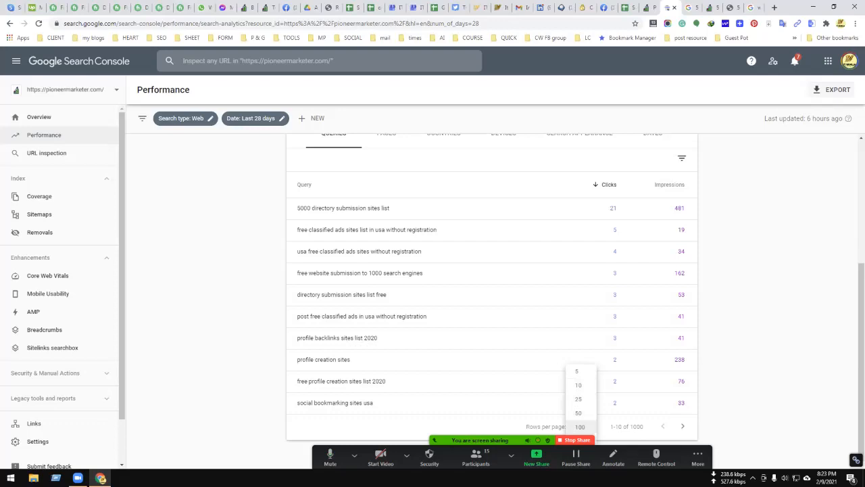
key("Return")
scroll(492, 250, "down", 3)
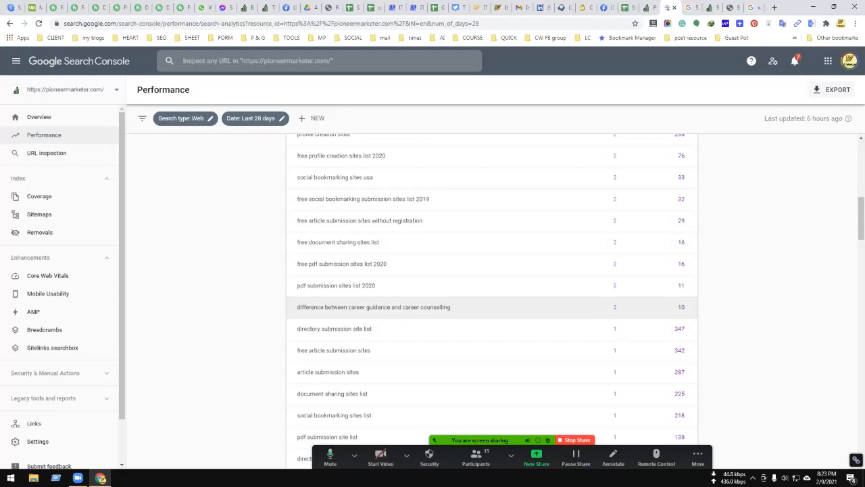
Examine the clicks and impressions of the queries throughout the 100-row query table of the Performance report
scroll(492, 270, "down", 2)
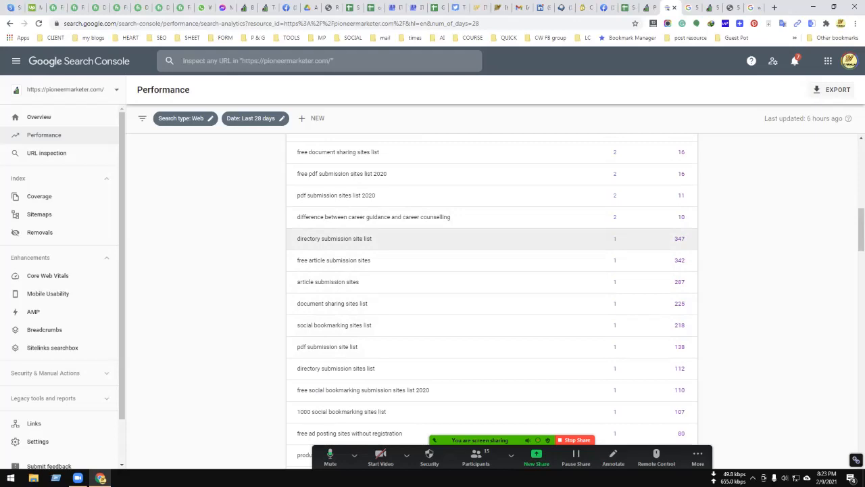
scroll(492, 257, "down", 3)
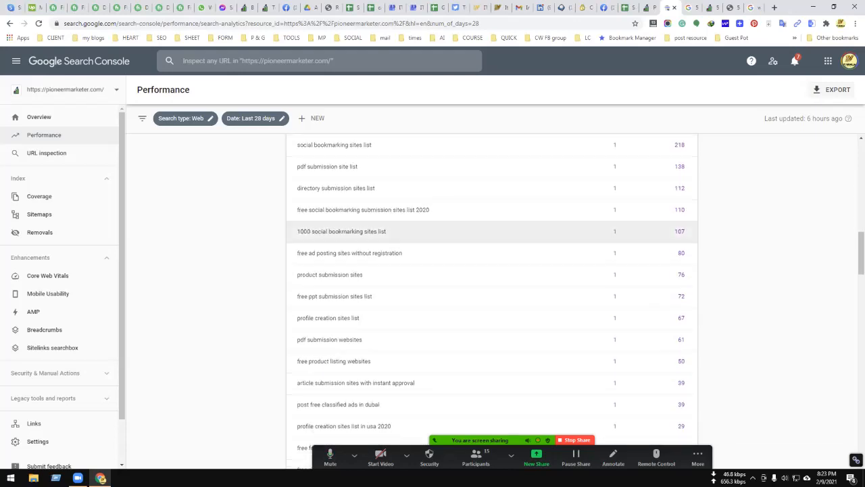
scroll(492, 257, "up", 3)
scroll(492, 223, "up", 2)
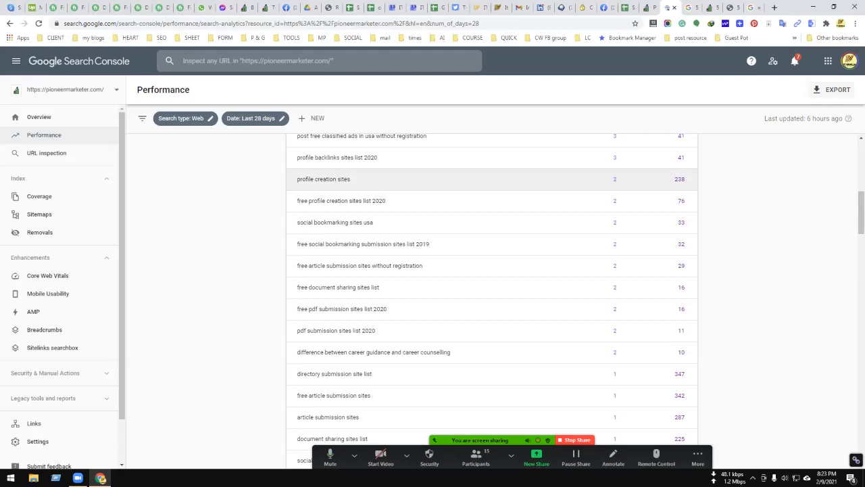
scroll(492, 253, "down", 4)
scroll(492, 257, "down", 4)
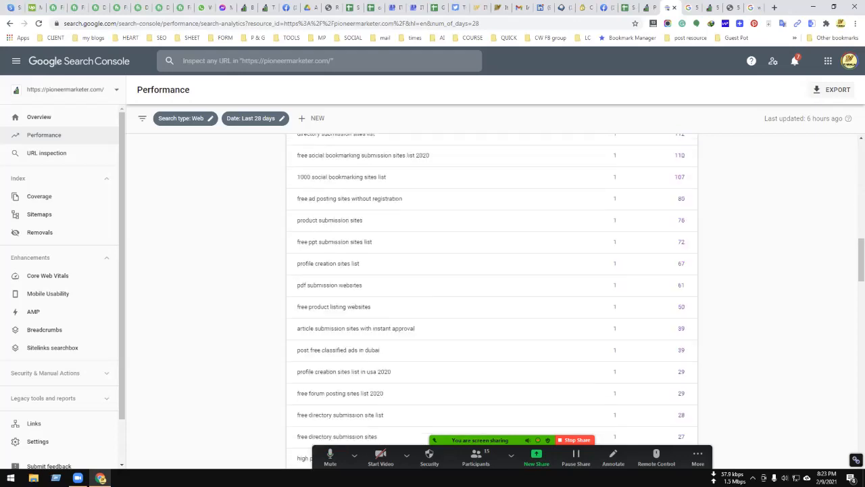
scroll(492, 271, "down", 12)
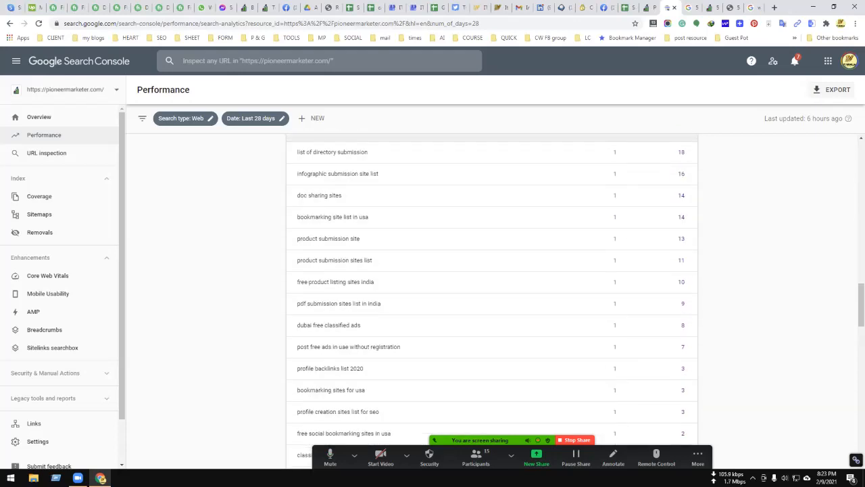
scroll(492, 205, "up", 1)
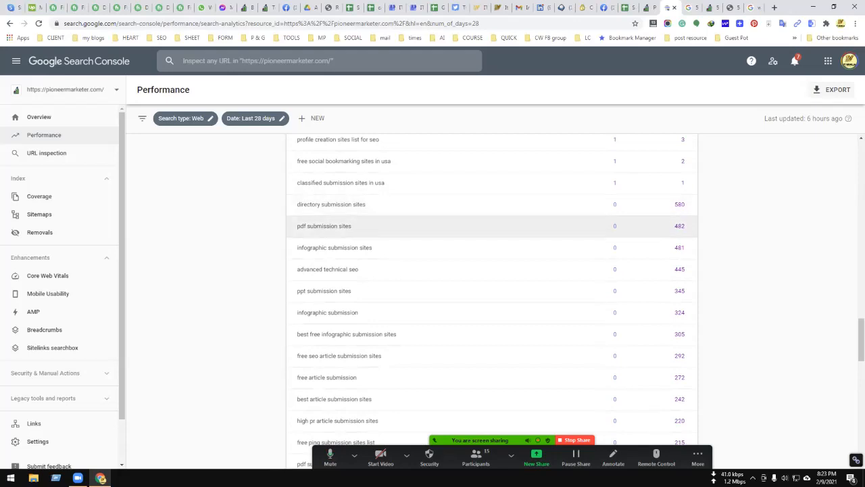
scroll(474, 226, "down", 15)
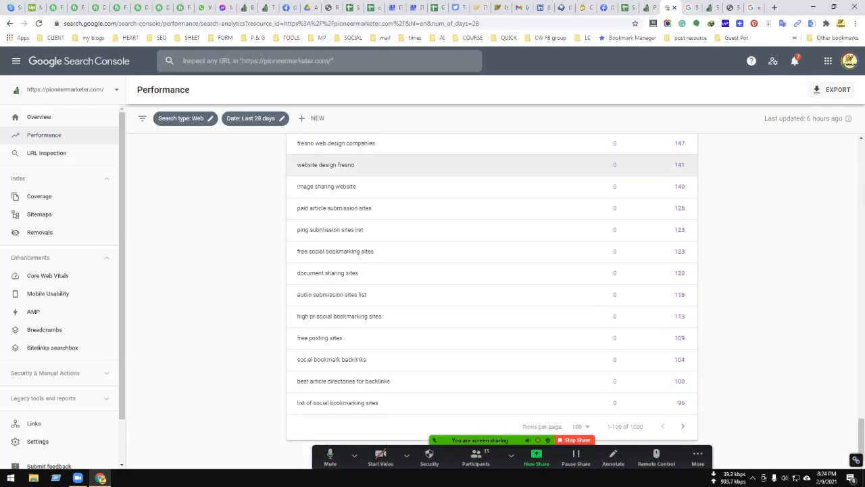
scroll(473, 379, "up", 15)
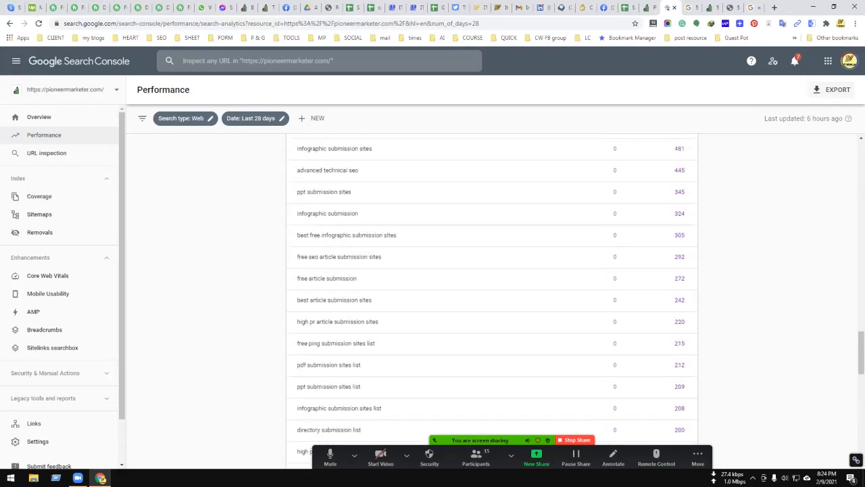
scroll(473, 387, "up", 15)
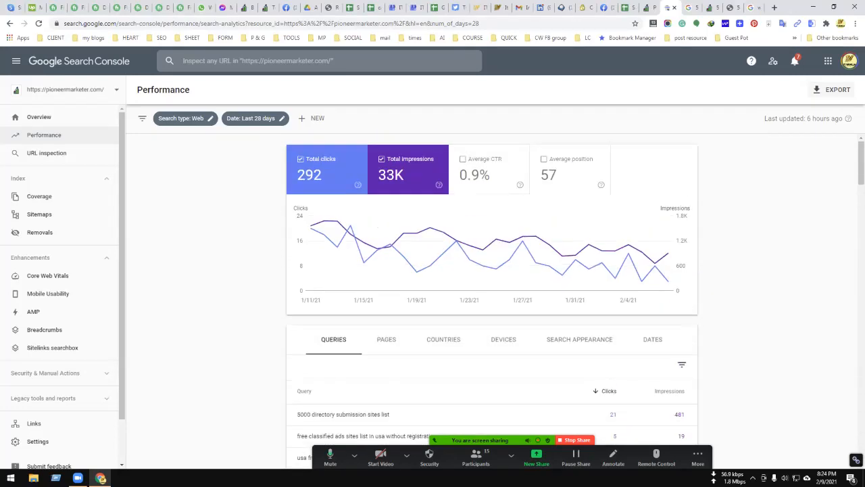
scroll(492, 297, "down", 15)
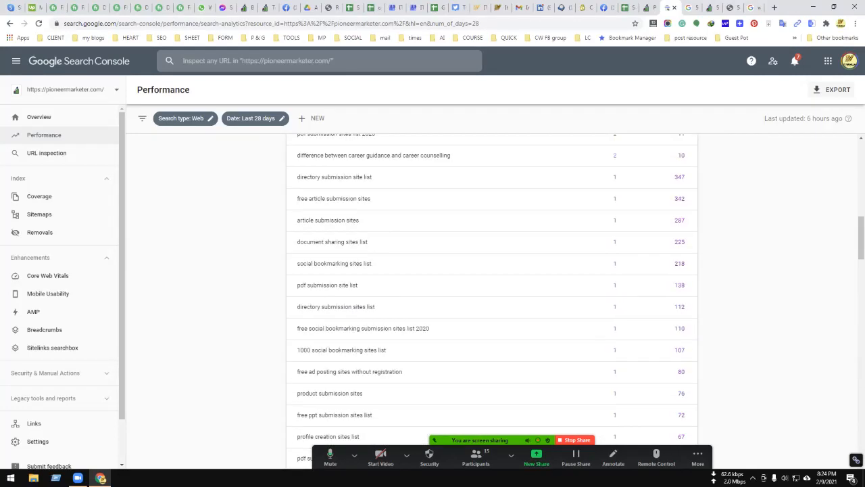
scroll(492, 217, "down", 15)
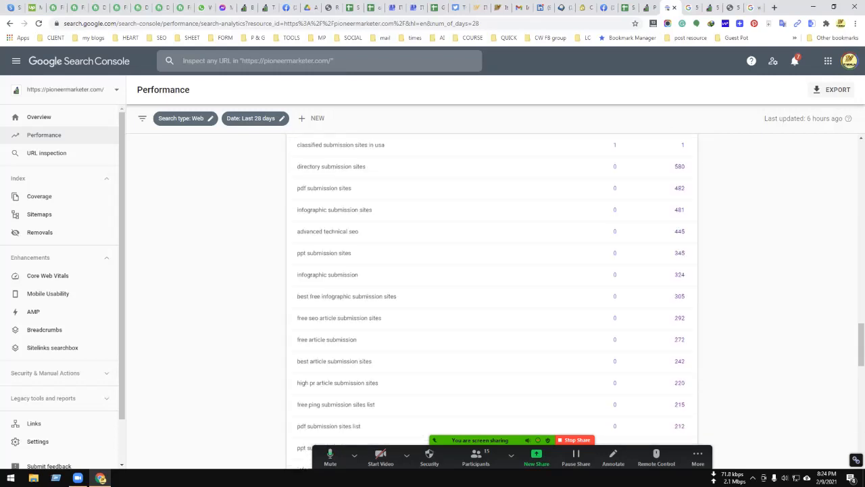
scroll(493, 297, "down", 2)
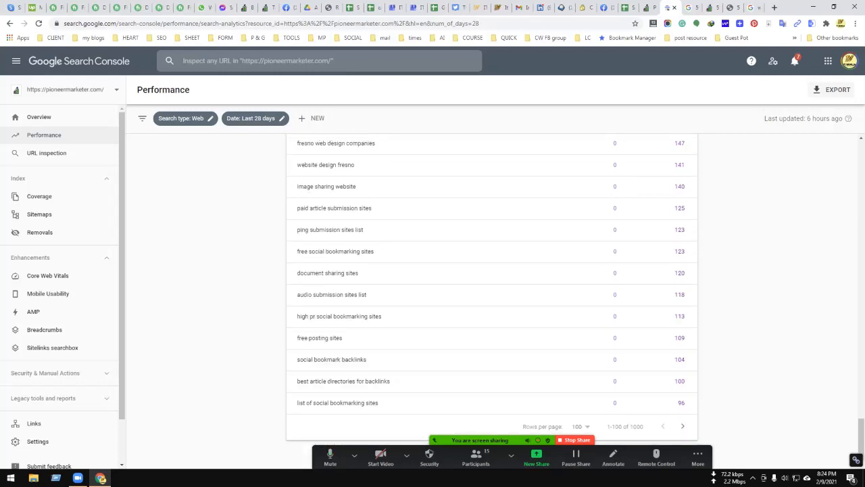
scroll(492, 402, "up", 20)
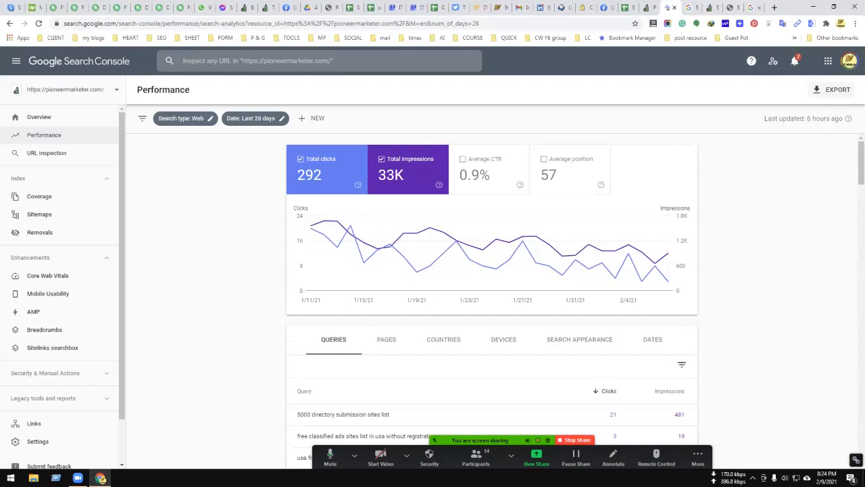
Break the Performance report down by page and review the clicks and impressions of pioneermarketer.com's top pages
left_click(386, 340)
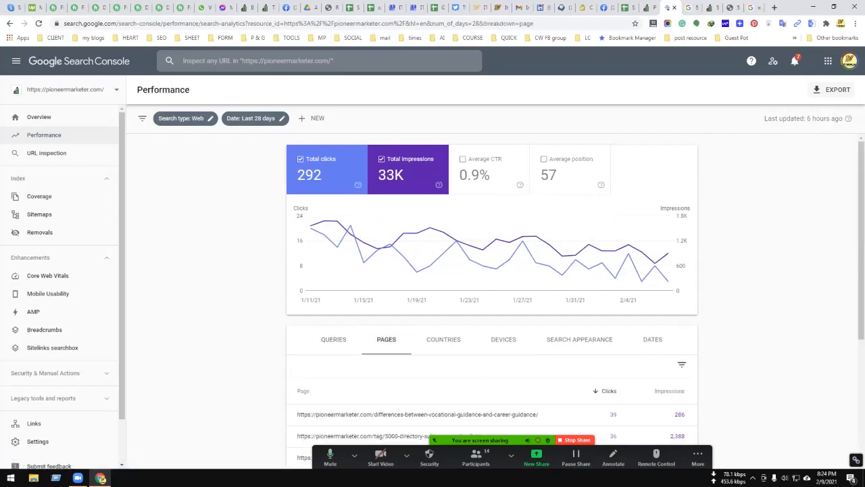
scroll(492, 284, "down", 3)
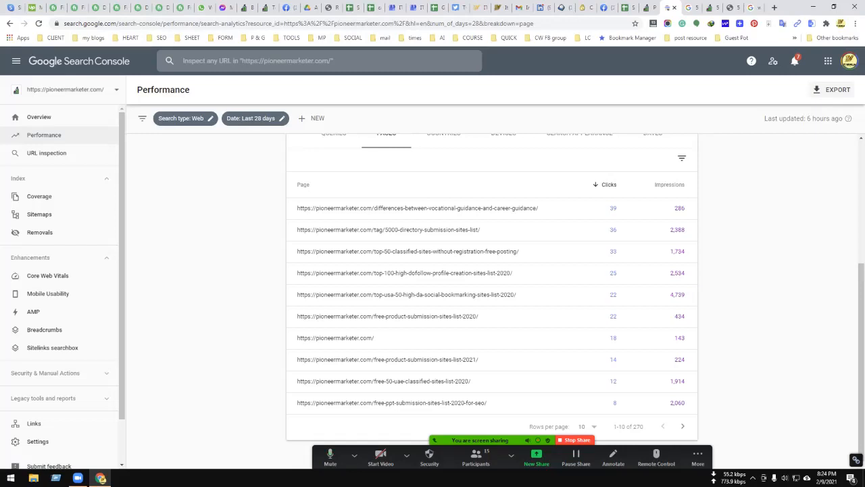
scroll(473, 207, "up", 1)
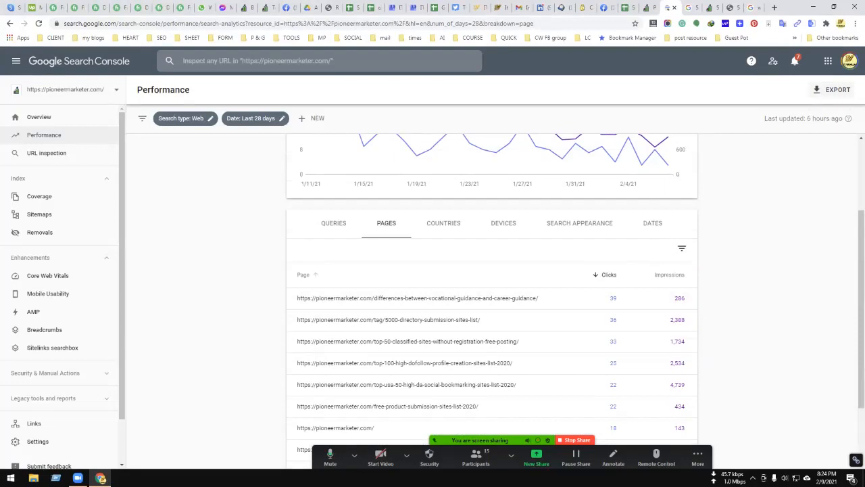
scroll(492, 298, "down", 1)
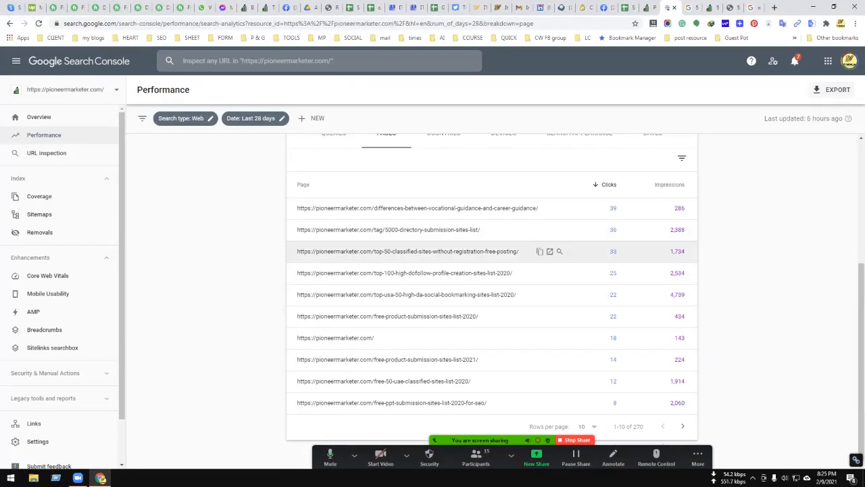
left_click(586, 426)
left_click(581, 384)
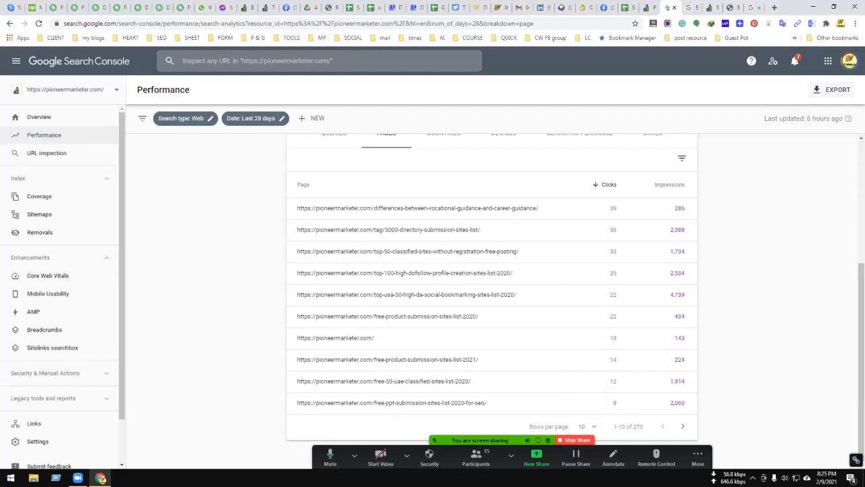
scroll(491, 283, "up", 3)
scroll(491, 284, "down", 3)
scroll(491, 284, "up", 3)
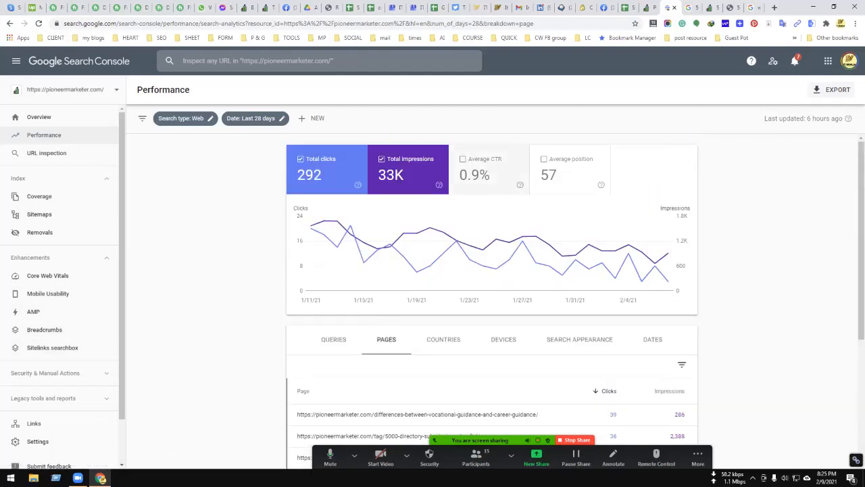
Open the property's Overview and examine its total web search clicks, Coverage chart and Enhancements summary
scroll(40, 183, "down", 1)
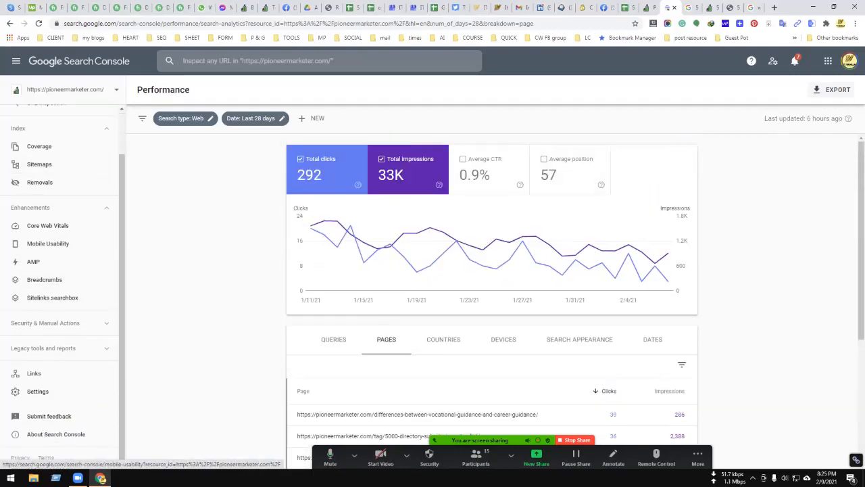
scroll(40, 182, "up", 1)
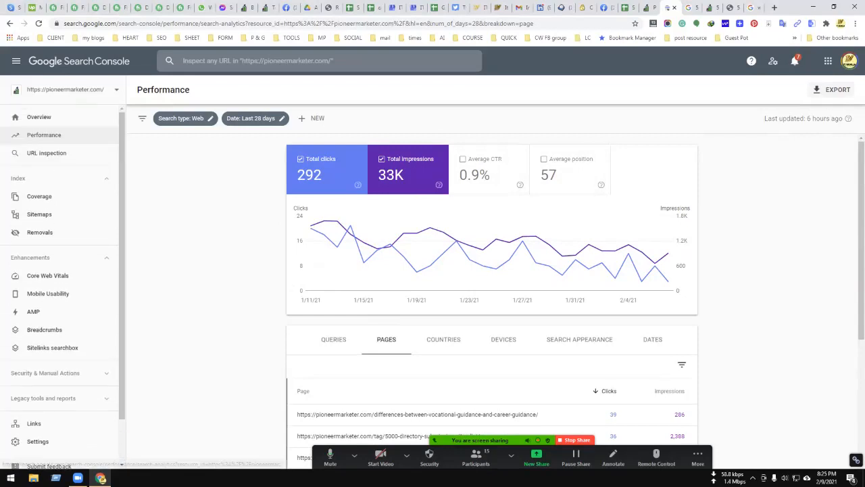
left_click(38, 116)
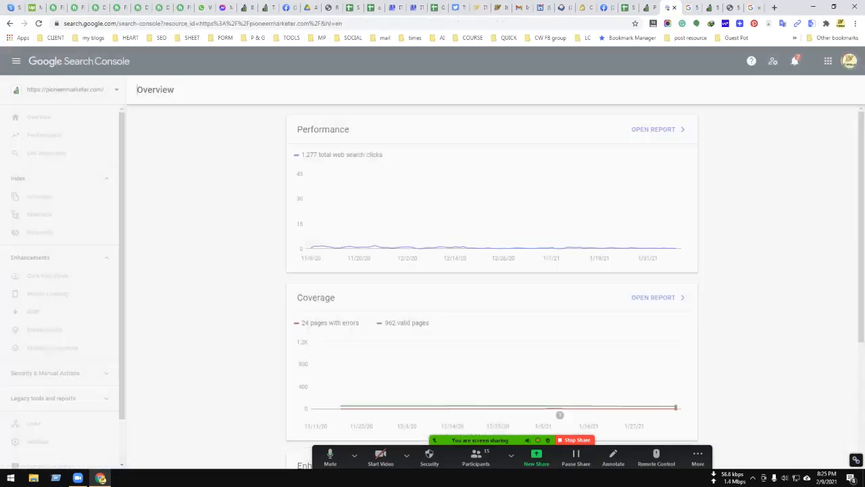
left_click_drag(301, 154, 383, 154)
left_click(385, 145)
double_click(375, 155)
left_click(311, 154)
double_click(374, 154)
left_click(365, 154)
double_click(310, 155)
left_click(344, 154)
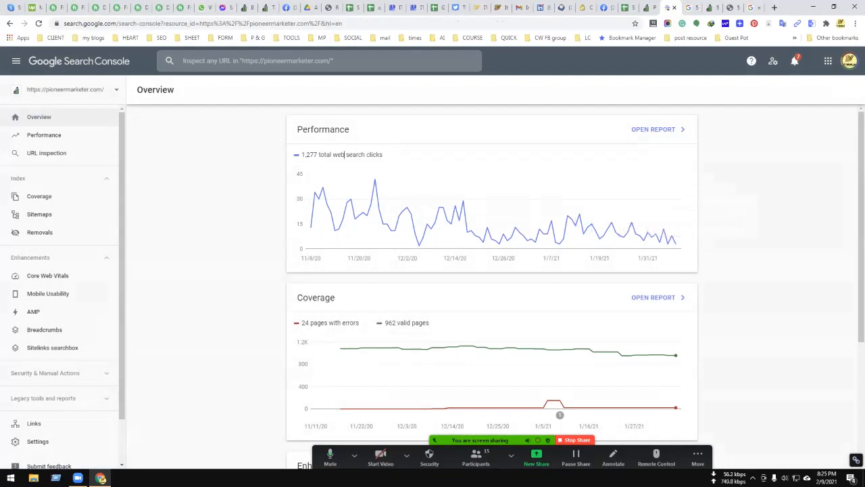
scroll(344, 154, "down", 3)
scroll(492, 284, "up", 1)
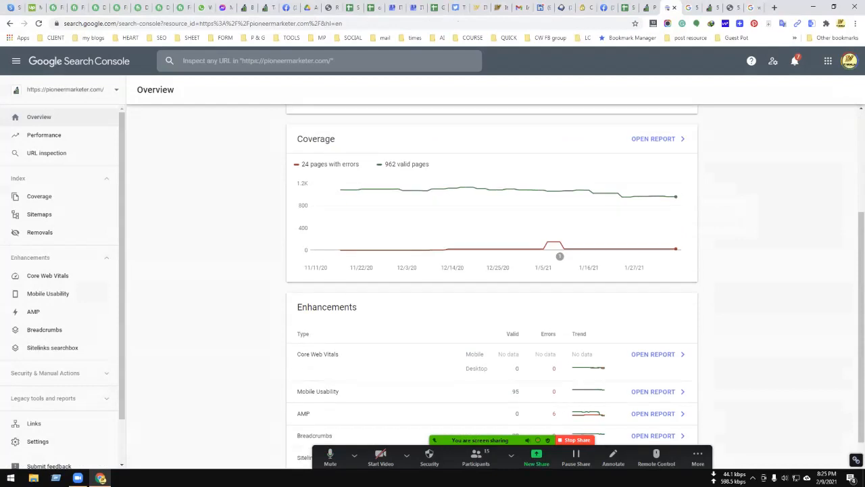
scroll(492, 284, "down", 1)
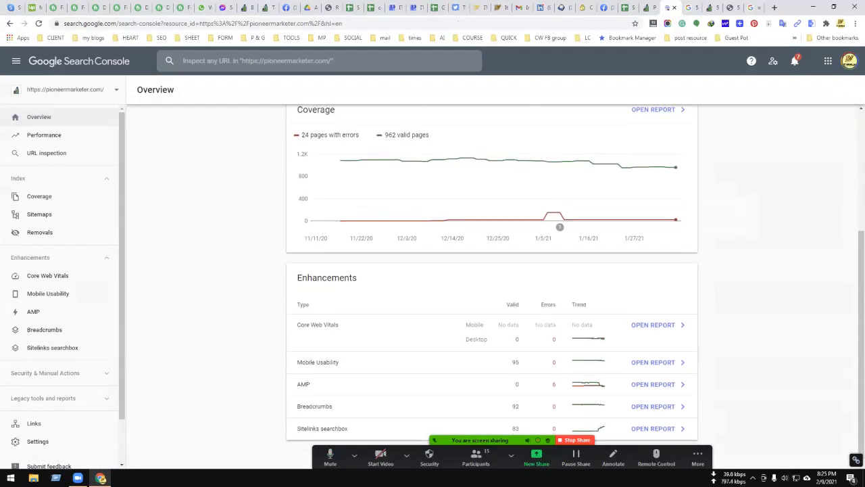
scroll(344, 154, "up", 3)
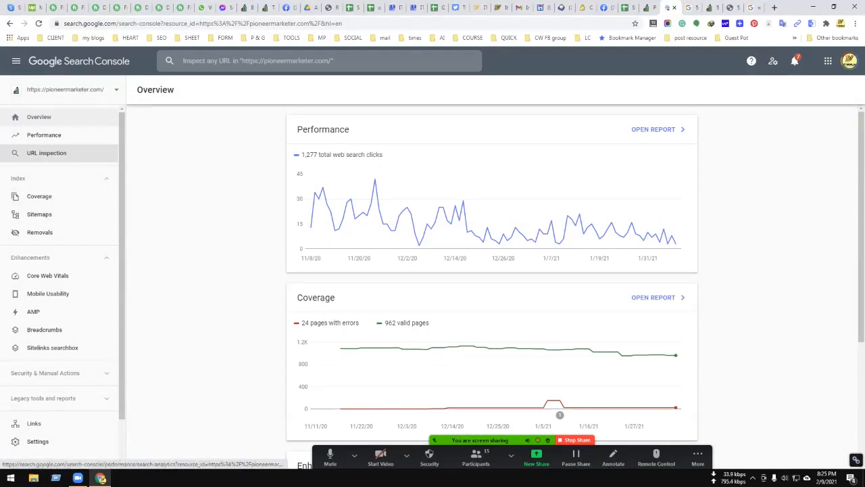
Check the index Coverage report's errors and details, and view the property's submitted sitemaps
left_click(40, 196)
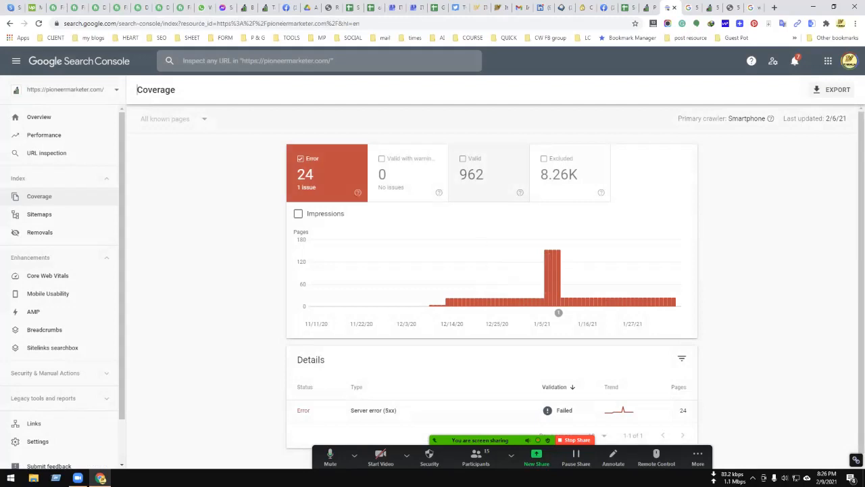
scroll(570, 173, "down", 1)
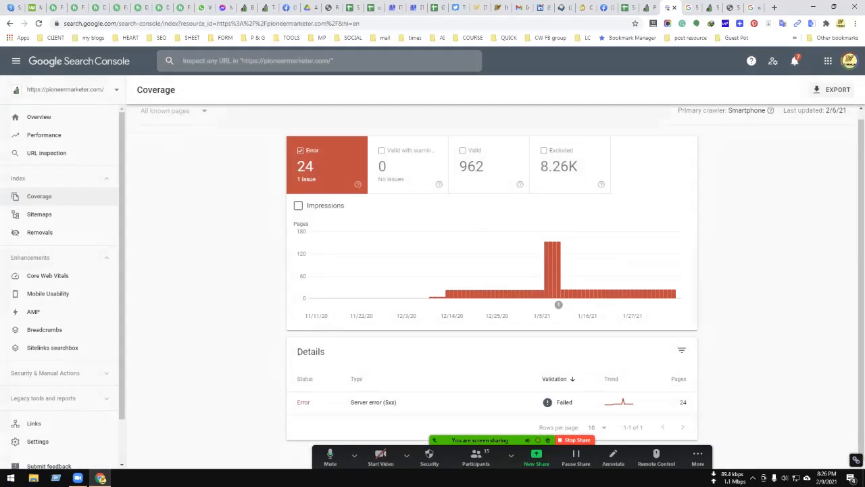
left_click(39, 214)
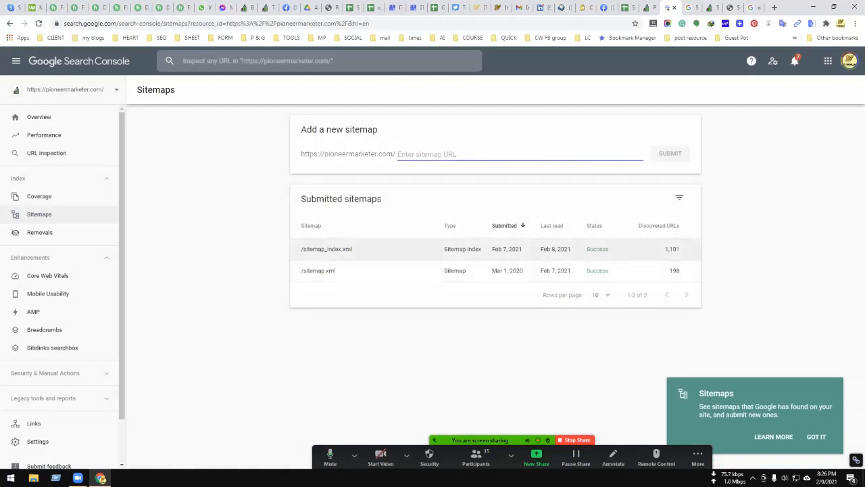
Open the Removals report and look at the submitted requests under temporary removals
left_click(40, 232)
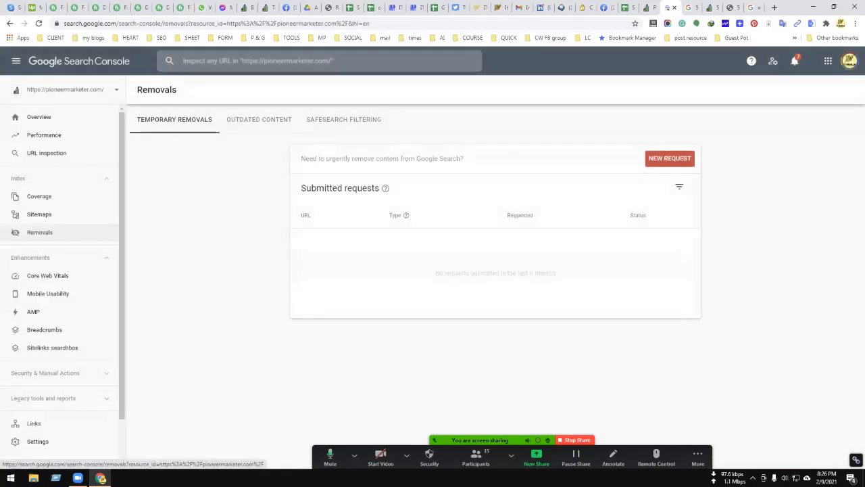
mouse_move(316, 189)
left_mouse_down()
mouse_move(365, 196)
mouse_move(316, 188)
left_mouse_up()
left_click(365, 197)
left_click(314, 188)
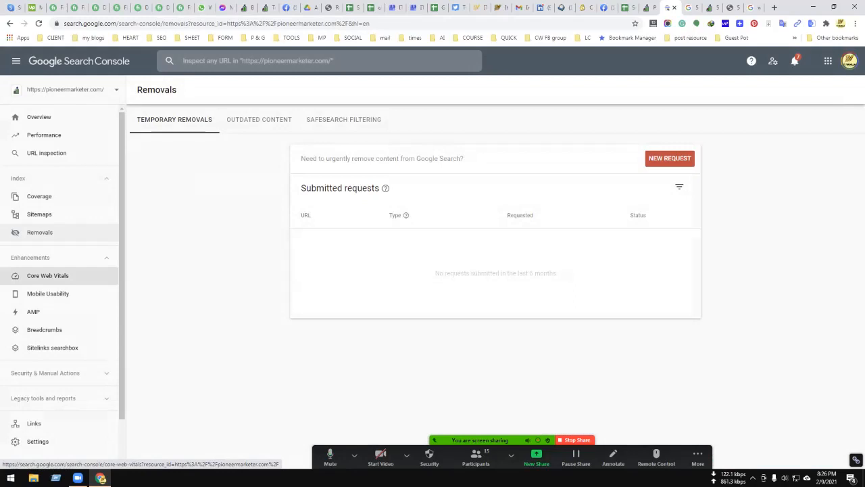
View the Core Web Vitals, Mobile Usability and AMP enhancement reports, dismissing the AMP introduction tip
left_click(48, 275)
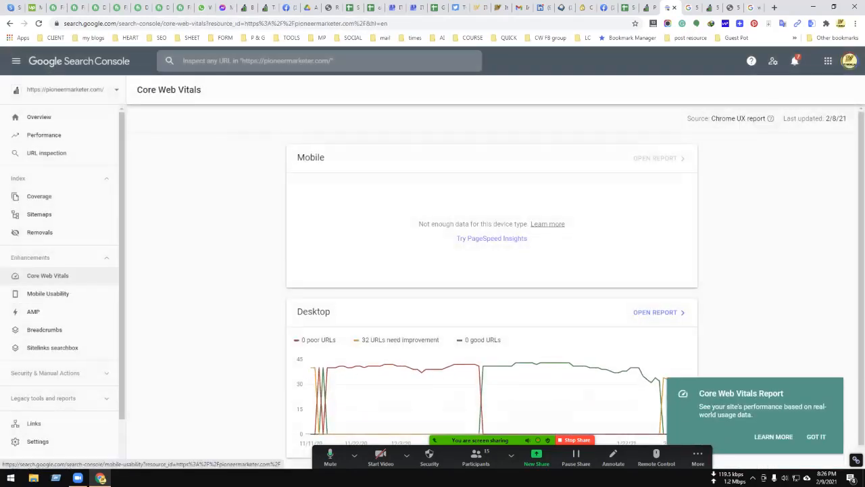
left_click(48, 294)
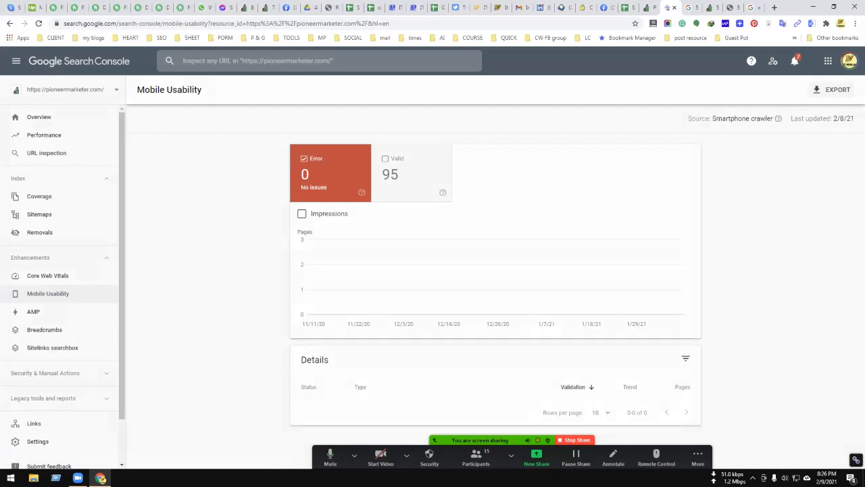
left_click(33, 312)
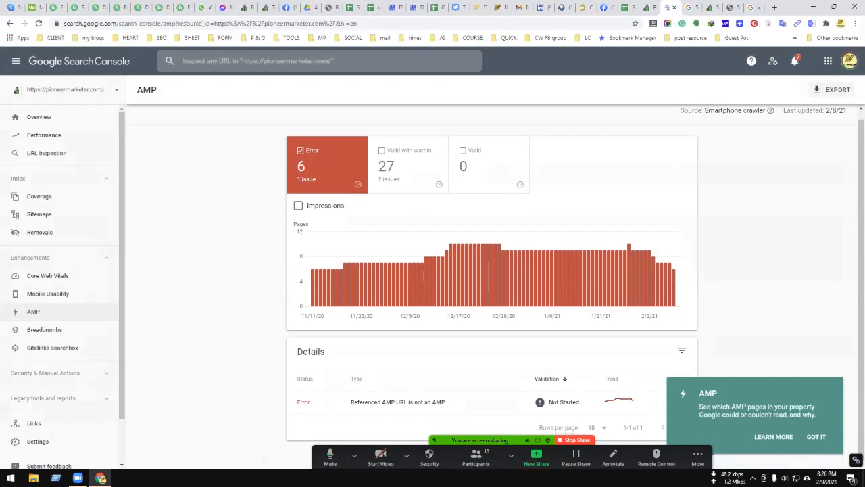
left_click(816, 436)
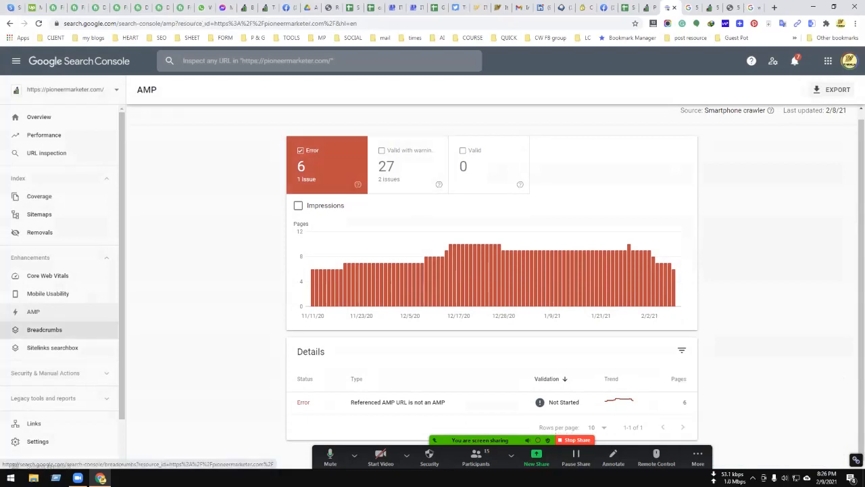
View the Breadcrumbs and Sitelinks searchbox enhancement reports
left_click(43, 329)
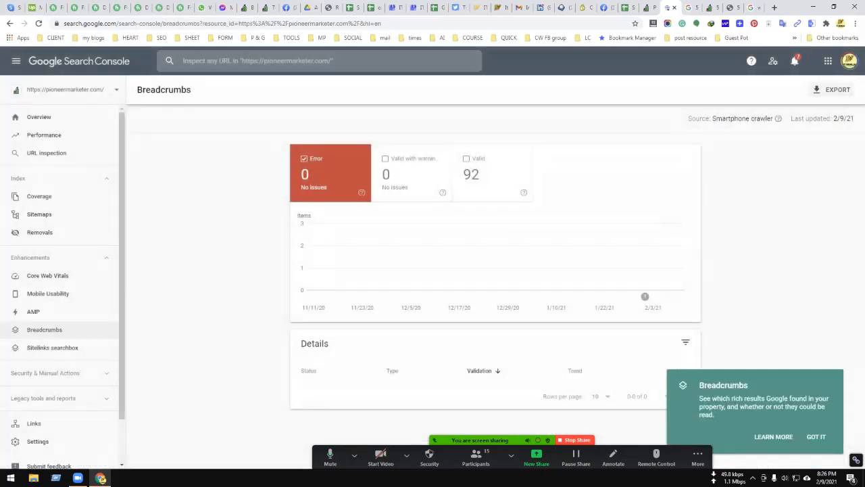
left_click(52, 347)
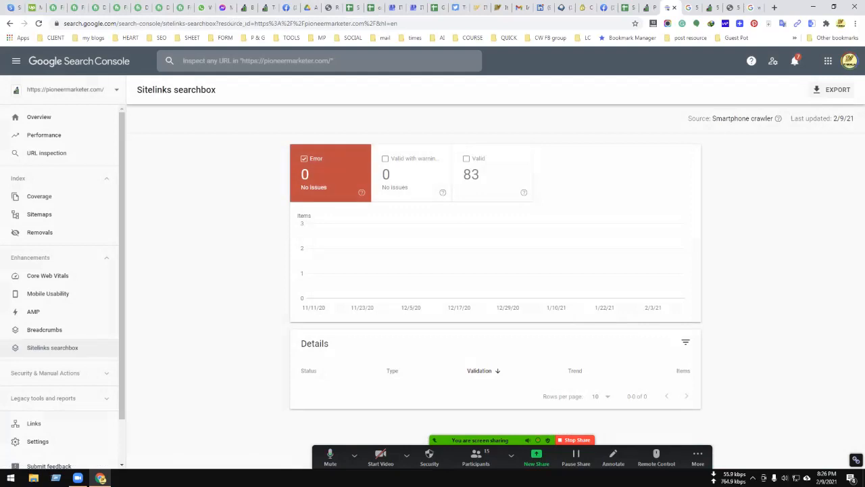
Open the property's Links report and examine the External links and Internal links totals
scroll(60, 372, "down", 2)
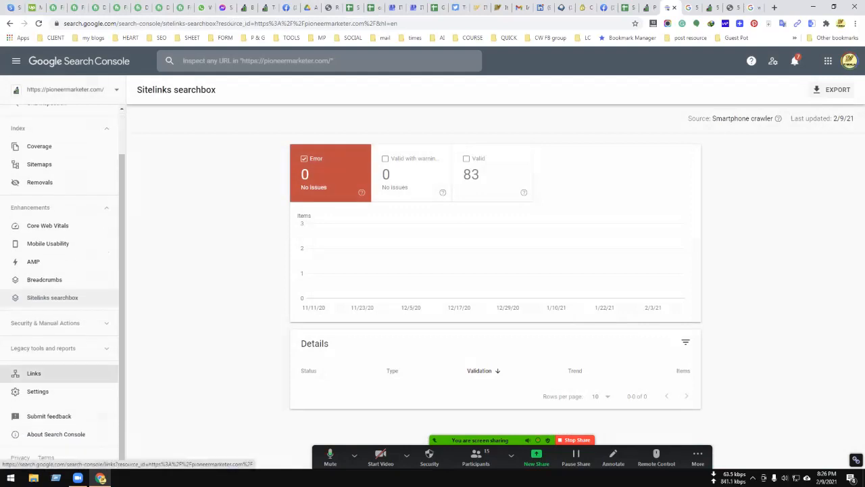
left_click(59, 373)
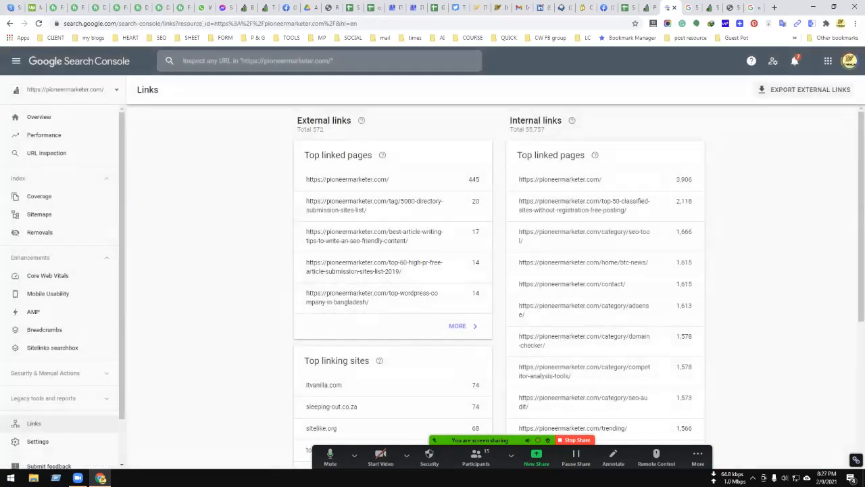
mouse_move(323, 129)
left_mouse_down()
mouse_move(297, 130)
mouse_move(293, 107)
mouse_move(323, 130)
mouse_move(297, 129)
mouse_move(290, 109)
mouse_move(324, 130)
left_mouse_up()
left_click(297, 120)
left_click(323, 129)
left_click(291, 109)
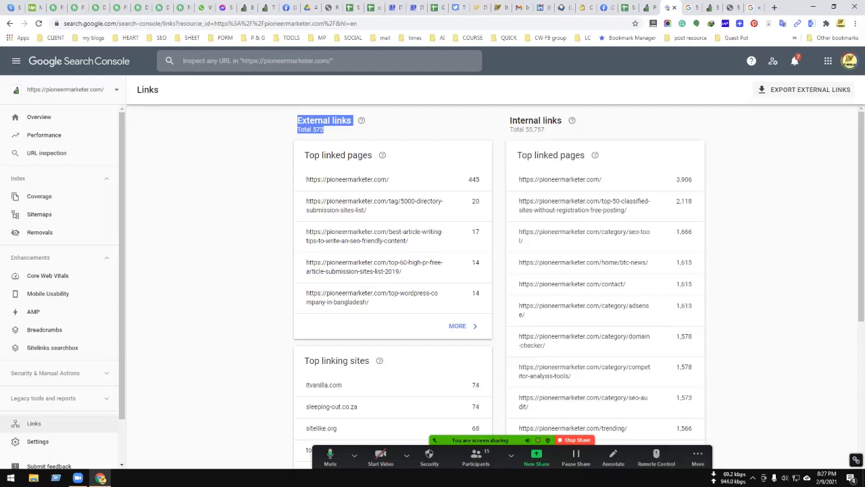
left_click(324, 130)
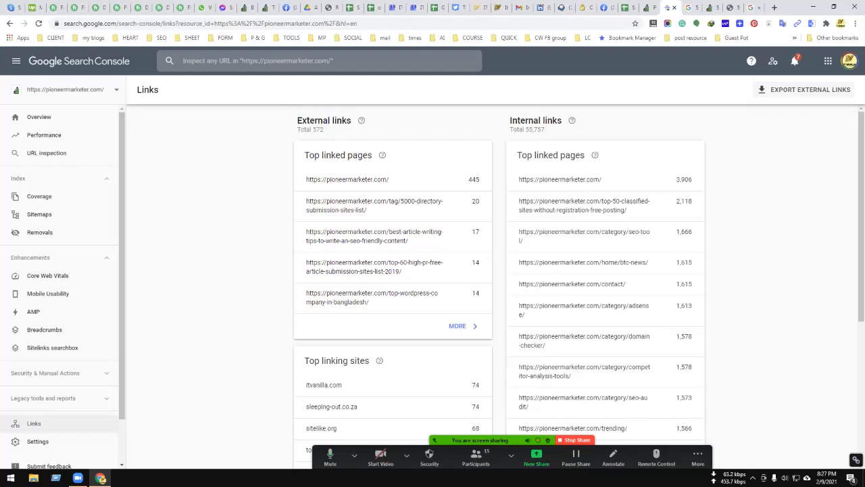
triple_click(356, 155)
left_click(338, 169)
left_click_drag(313, 129, 324, 129)
left_click_drag(510, 121, 561, 108)
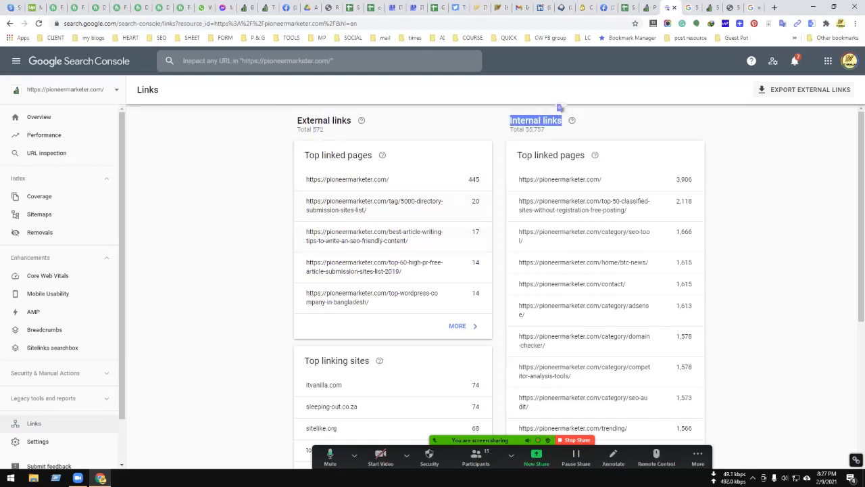
Look through the Top linking sites and Top linking text summaries in the Links report
scroll(560, 108, "down", 4)
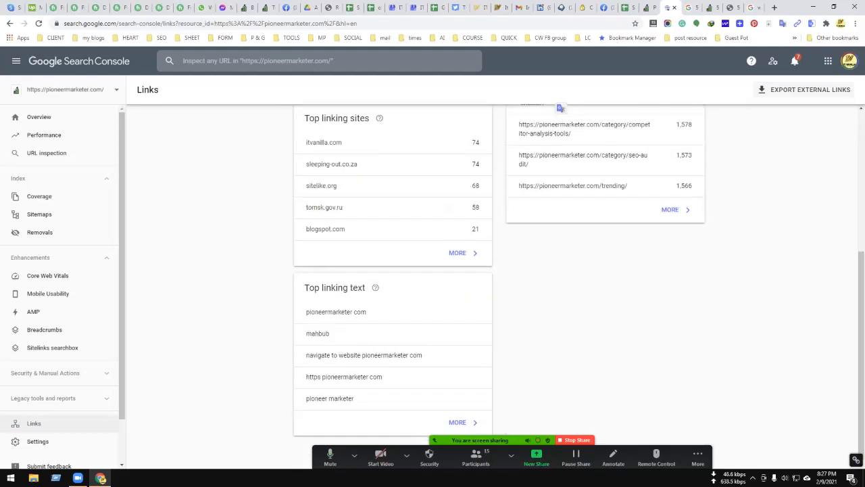
scroll(499, 274, "up", 3)
left_click_drag(320, 343, 373, 343)
scroll(373, 343, "down", 2)
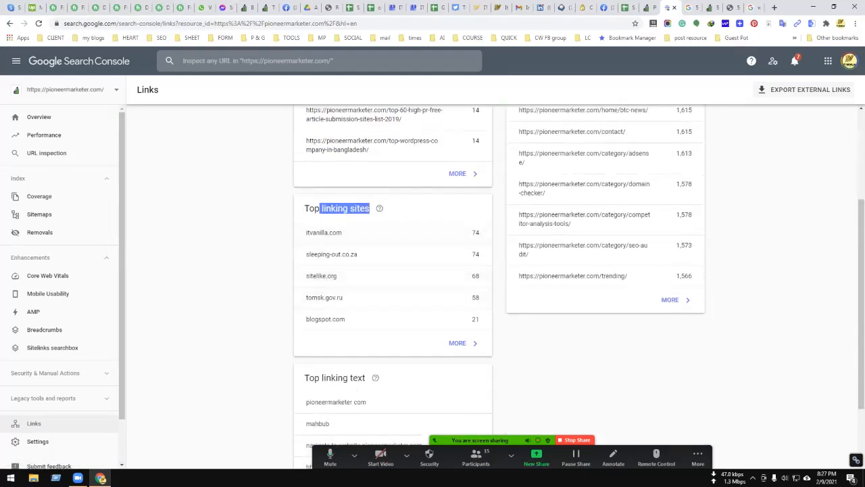
left_click(501, 284)
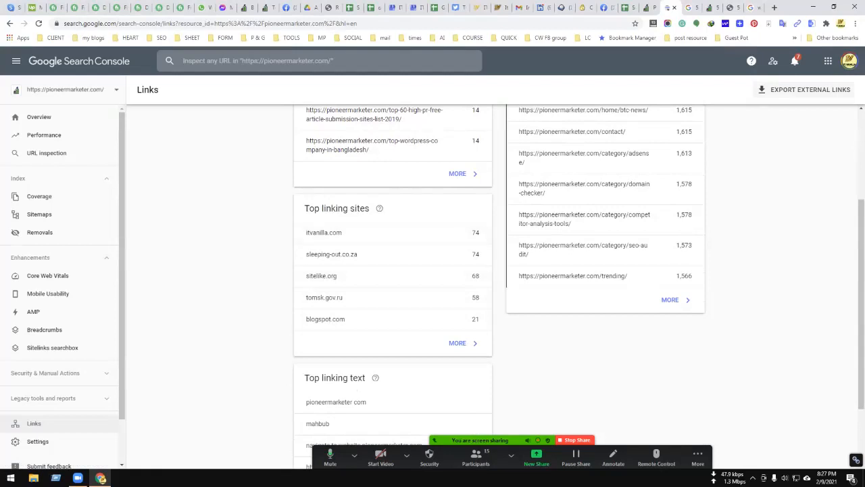
left_click_drag(314, 208, 343, 209)
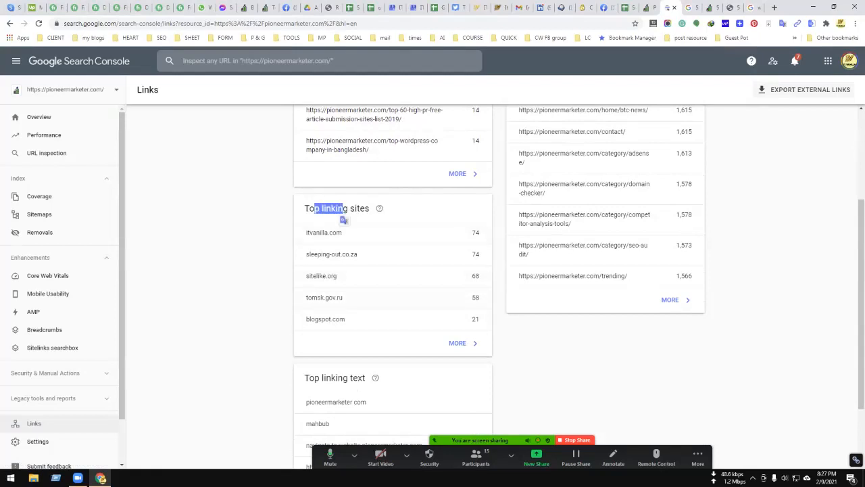
left_click(343, 220)
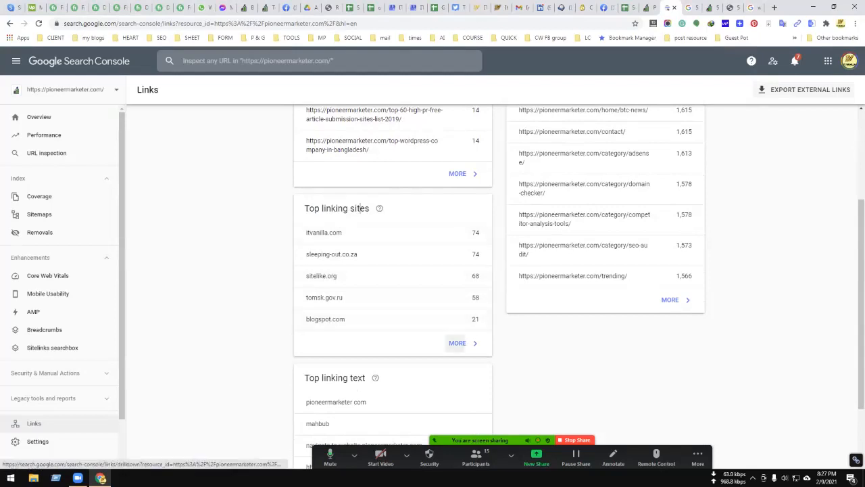
Open the full Top linking sites list, show 100 rows per page, and return to the Links report
left_click(457, 343)
scroll(473, 243, "down", 5)
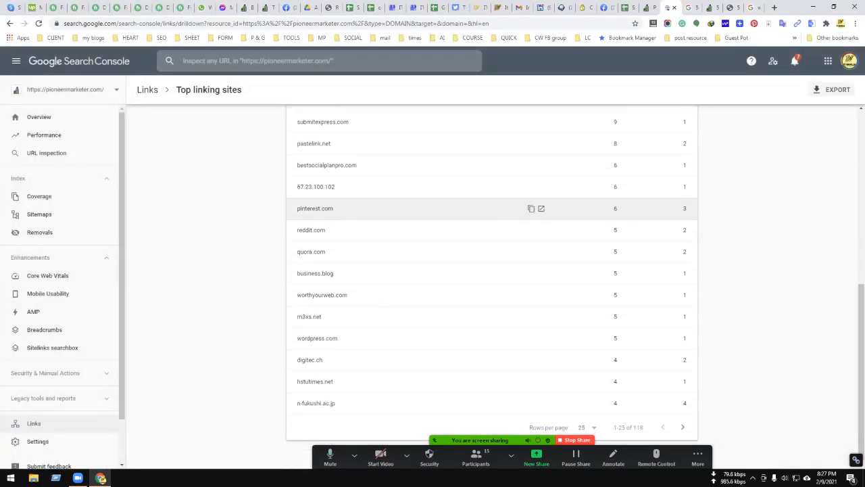
left_click(583, 427)
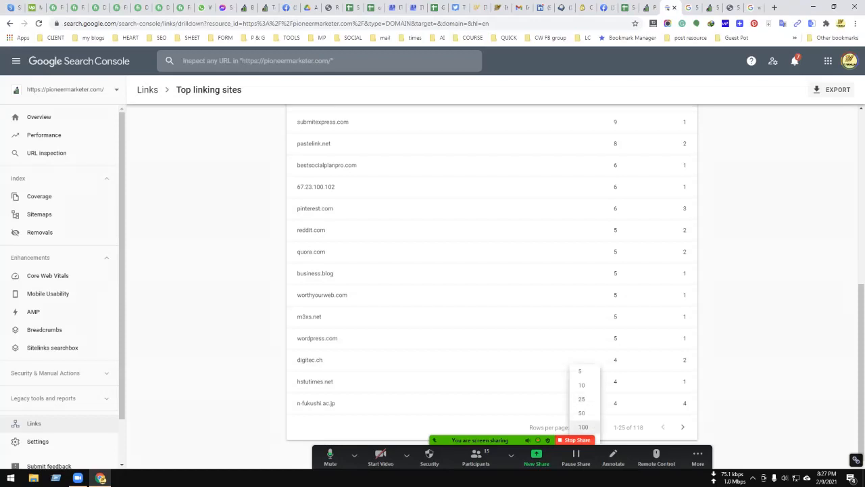
left_click(582, 426)
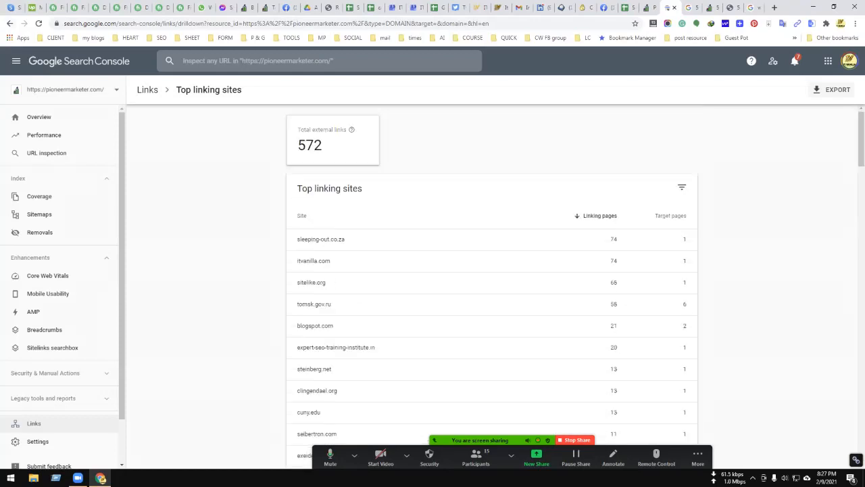
left_click(138, 90)
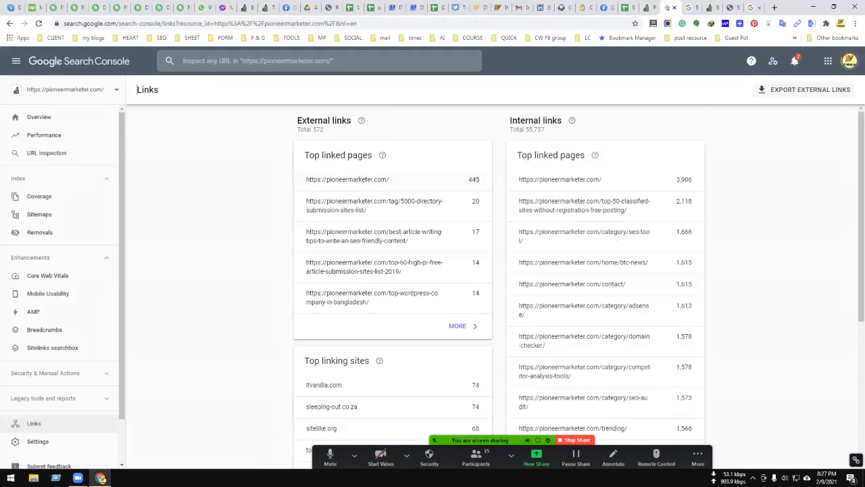
Open the full list of externally top linked pages, review its target pages, and return to the Links report
left_click(458, 325)
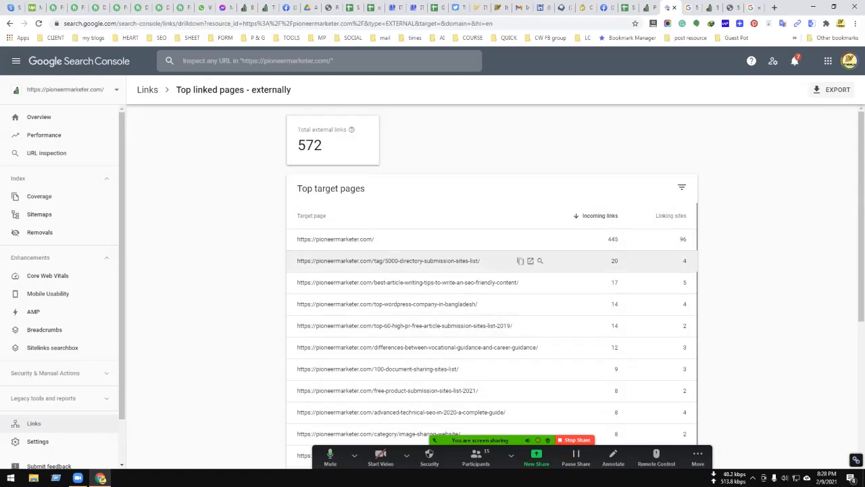
scroll(492, 284, "down", 2)
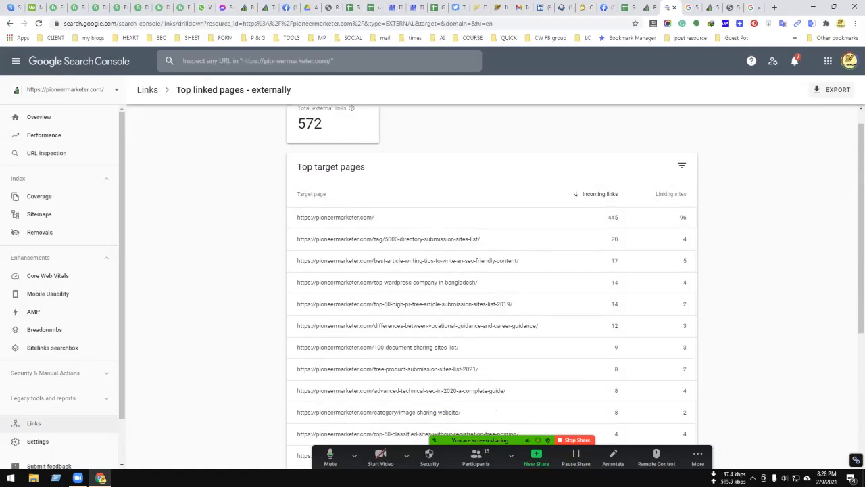
scroll(459, 216, "up", 1)
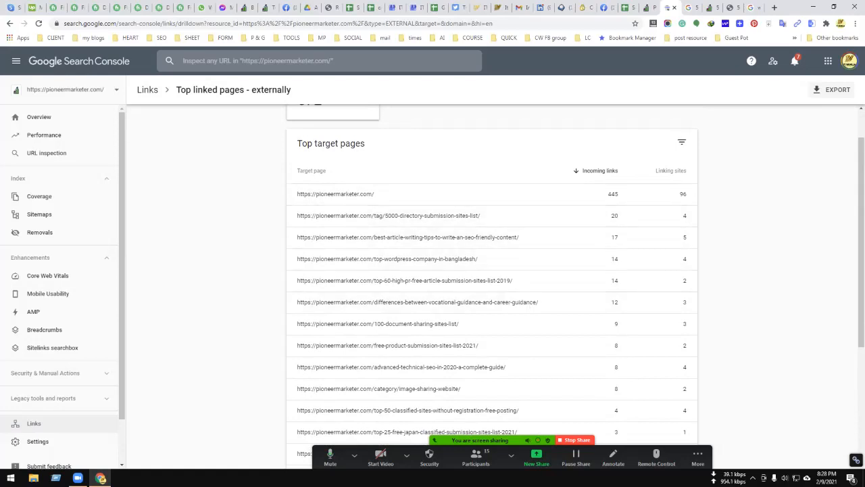
scroll(492, 302, "down", 3)
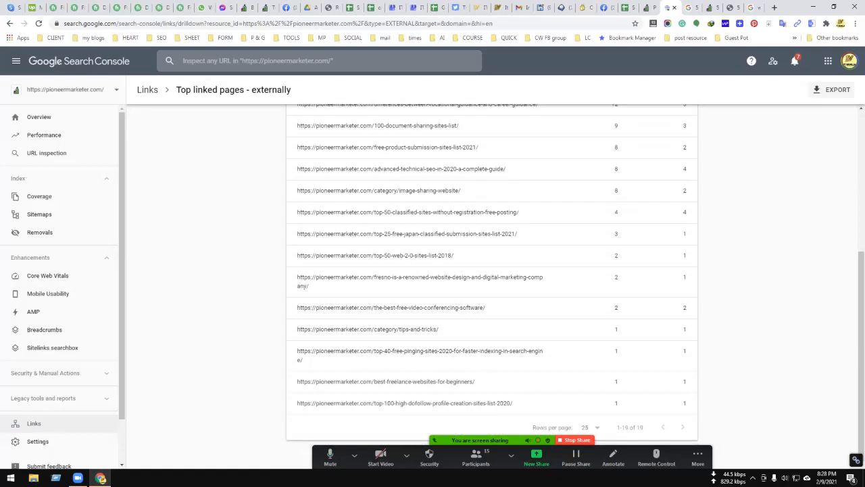
scroll(492, 284, "up", 4)
left_click(148, 90)
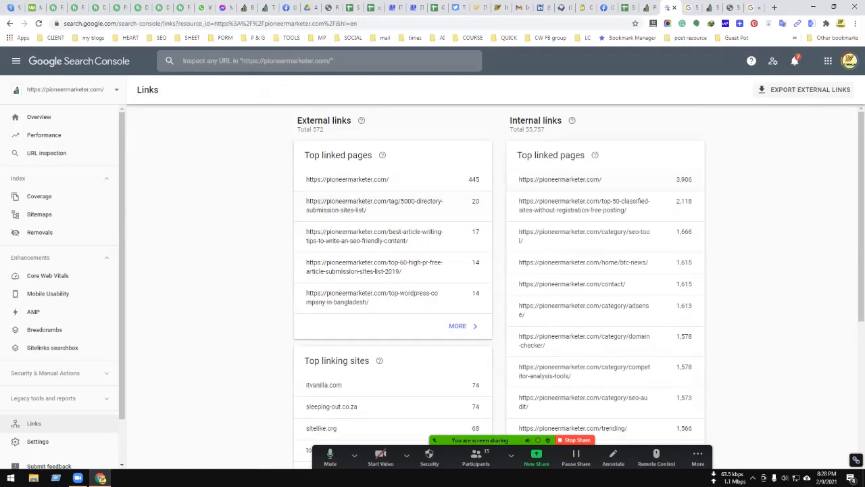
Open the full list of internally top linked pages and look through its target pages
scroll(669, 210, "down", 4)
left_click(670, 209)
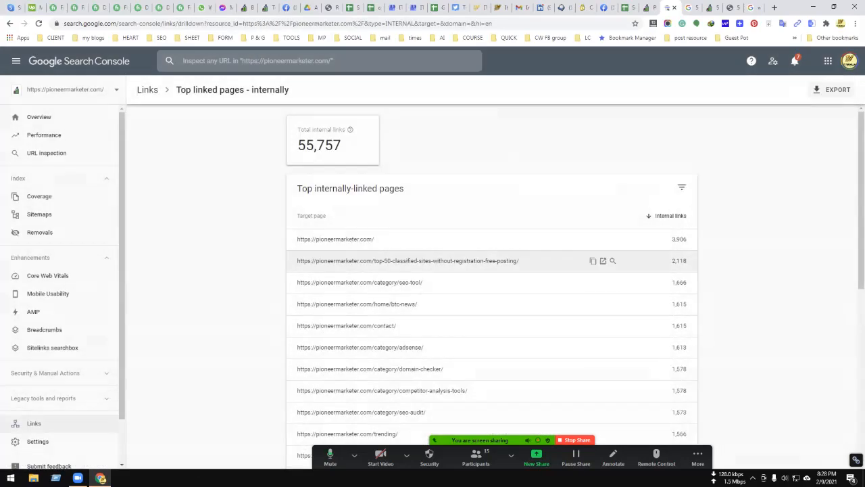
scroll(492, 317, "down", 3)
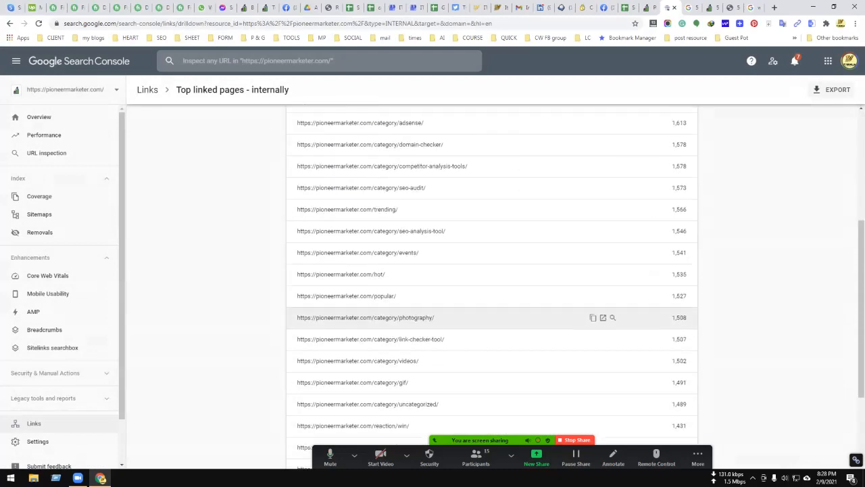
scroll(492, 317, "down", 2)
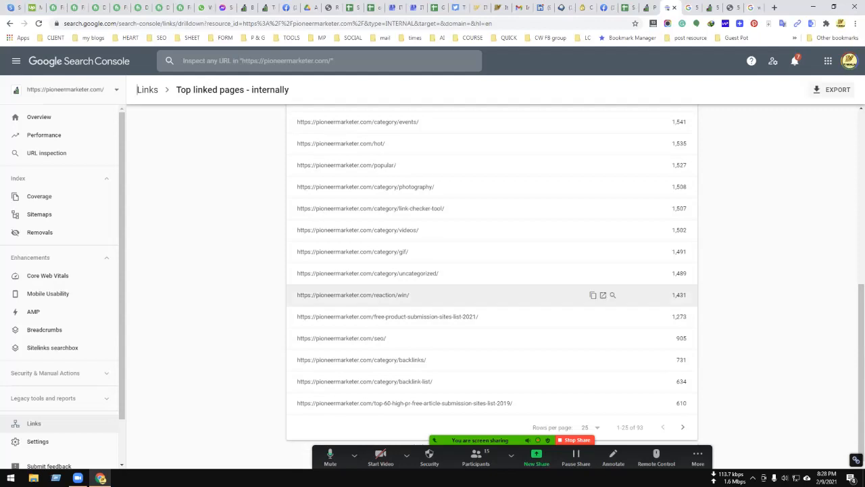
scroll(492, 291, "up", 5)
Open the property's Settings and review the users listed under Users and permissions
scroll(492, 304, "down", 5)
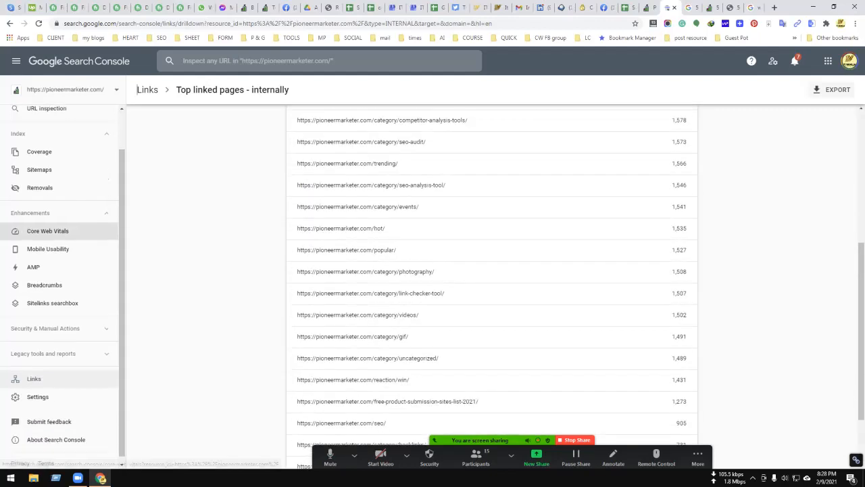
left_click(37, 396)
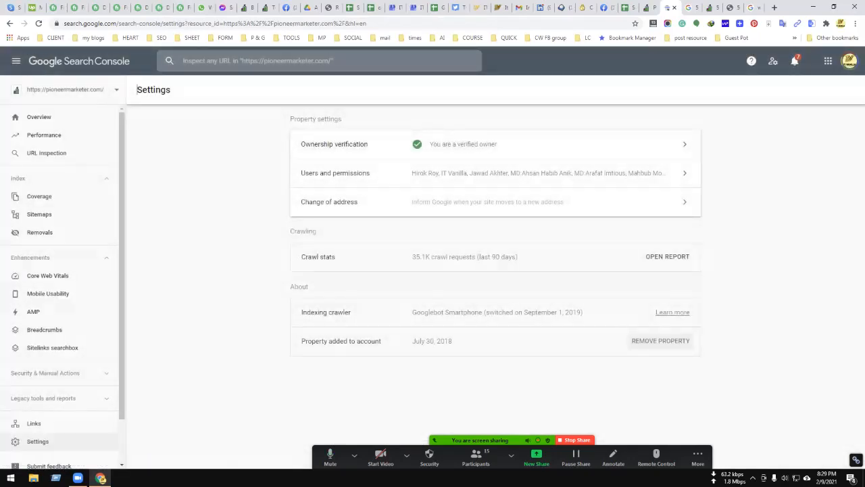
left_click(335, 173)
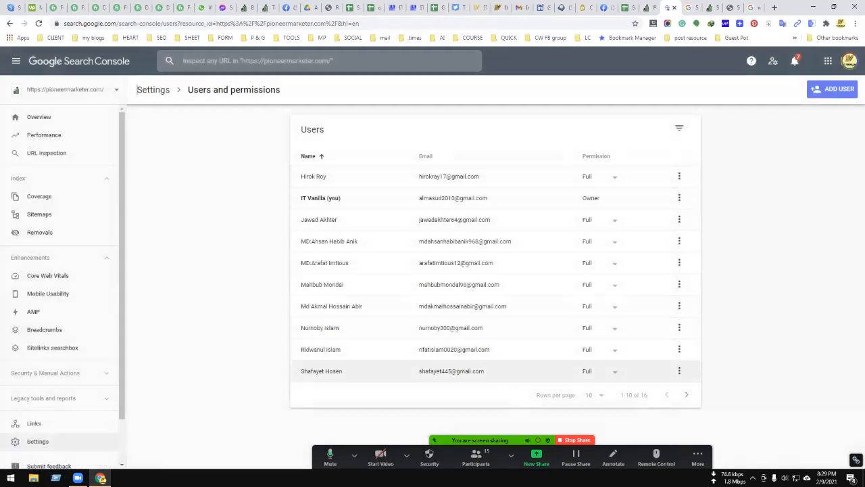
left_click_drag(513, 375, 379, 196)
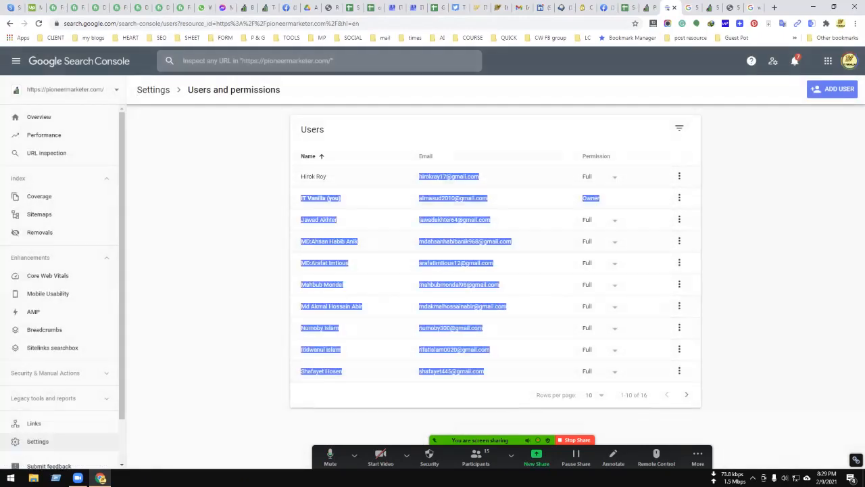
left_click(379, 196)
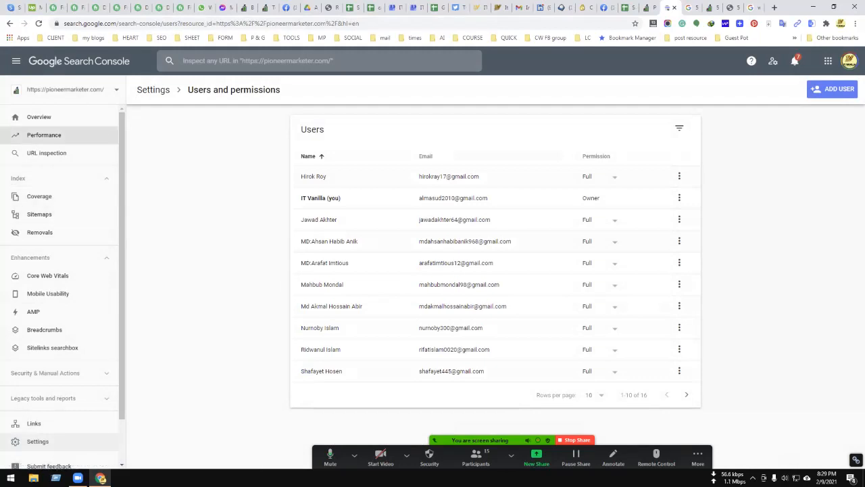
Open the Performance report and filter it to the Last 28 days date range
left_click(38, 117)
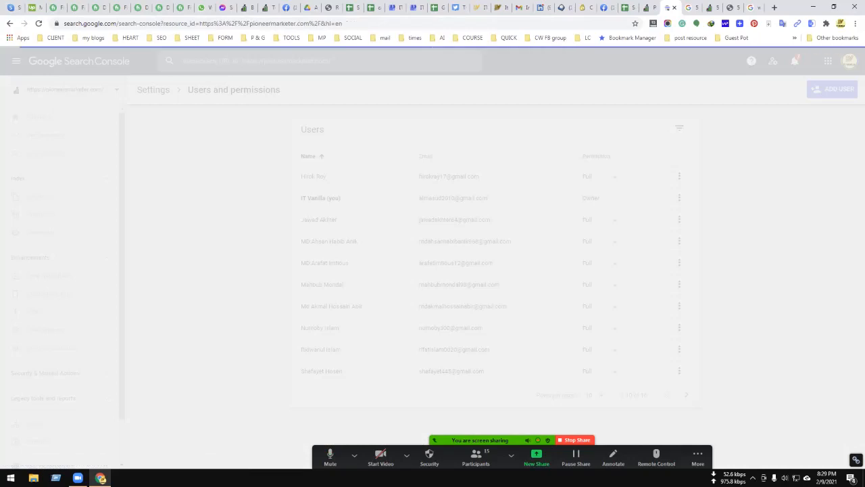
left_click(44, 134)
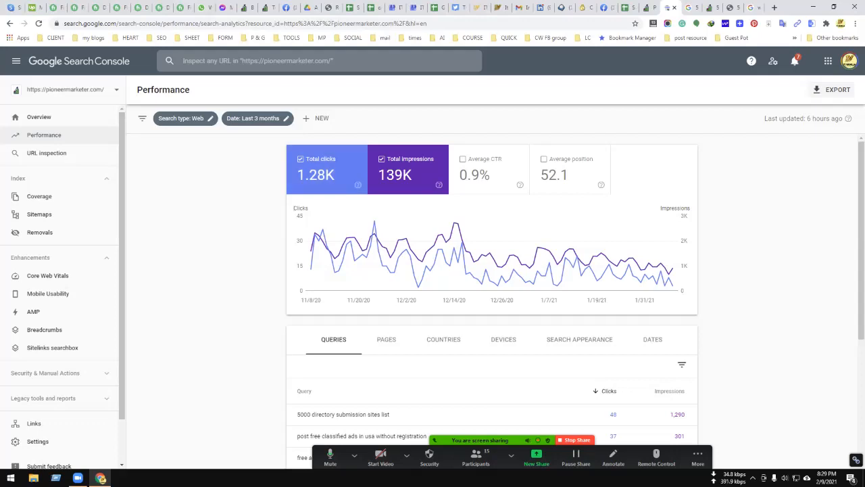
left_click(253, 119)
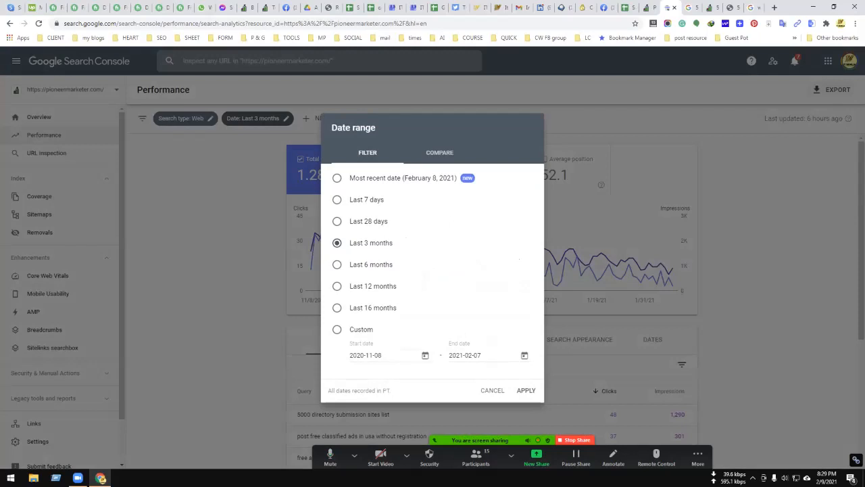
left_click(336, 221)
left_click(525, 390)
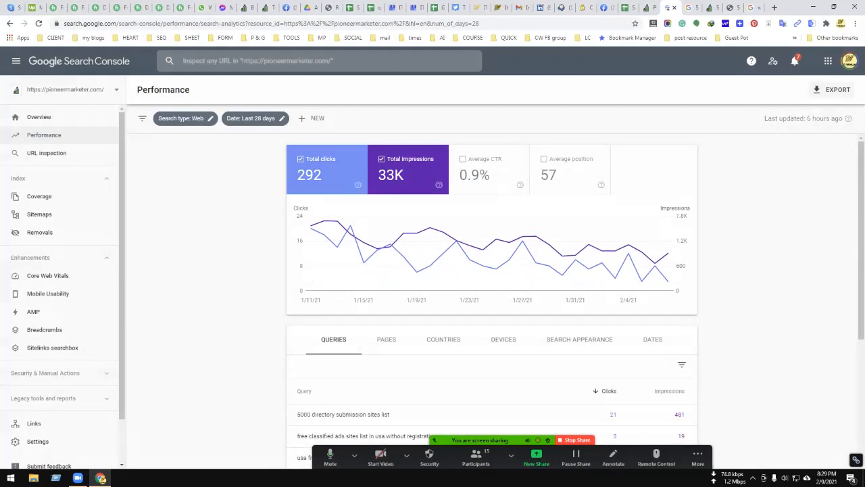
Filter the Performance report to the Last 7 days date range and look over its queries
left_click(251, 118)
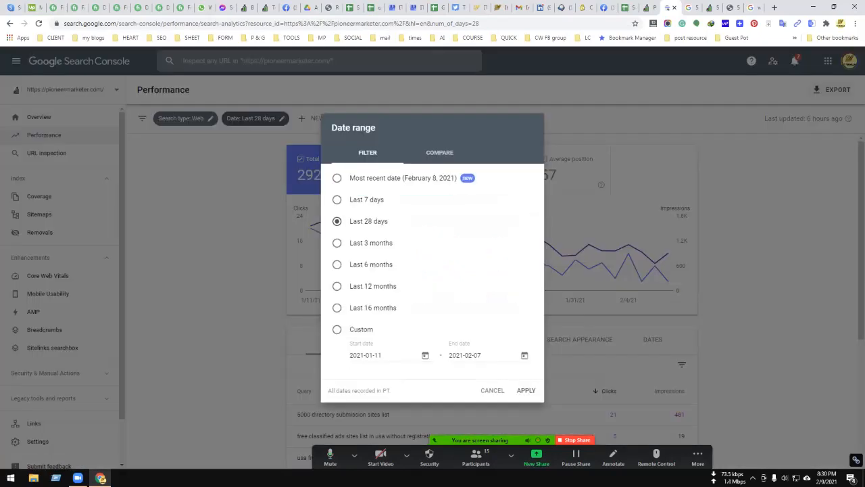
left_click(337, 199)
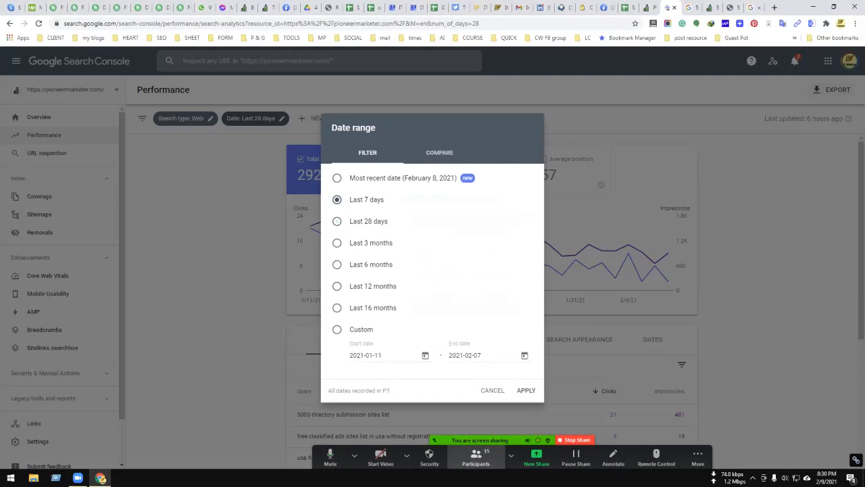
left_click(525, 390)
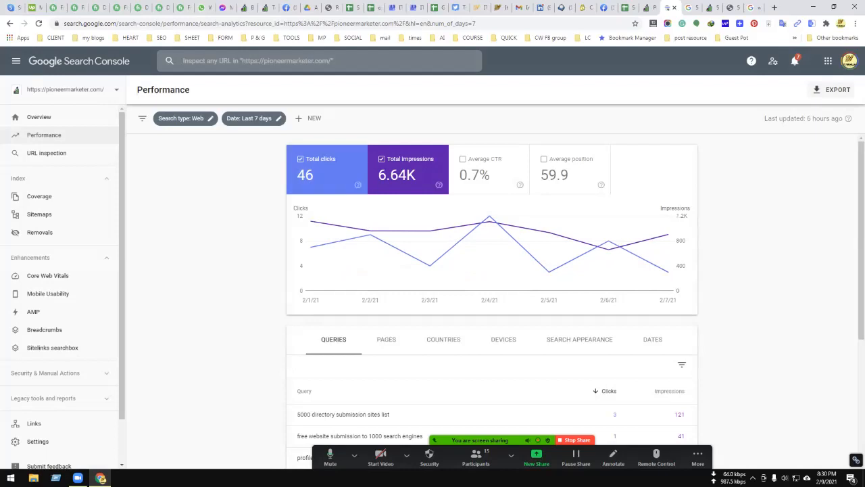
scroll(492, 284, "down", 3)
scroll(492, 283, "up", 3)
Switch to the Google results for "5000 directory submission sites list" and look through the ranked pages
left_click(688, 7)
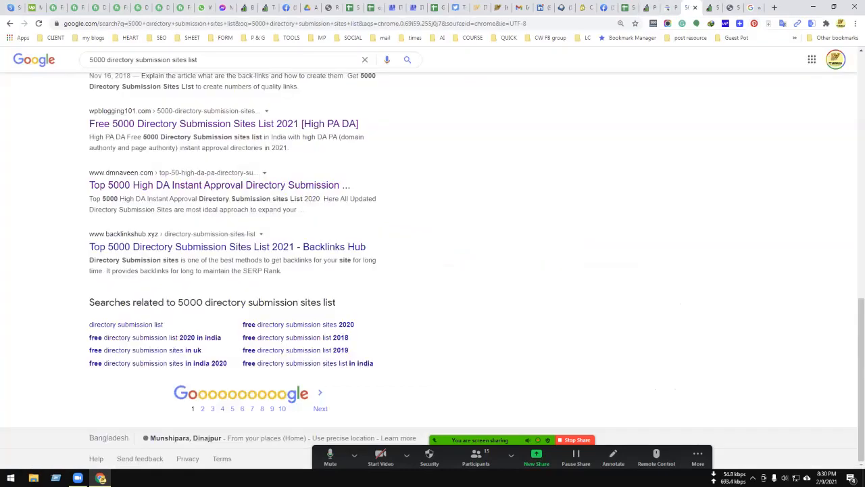
scroll(203, 189, "up", 4)
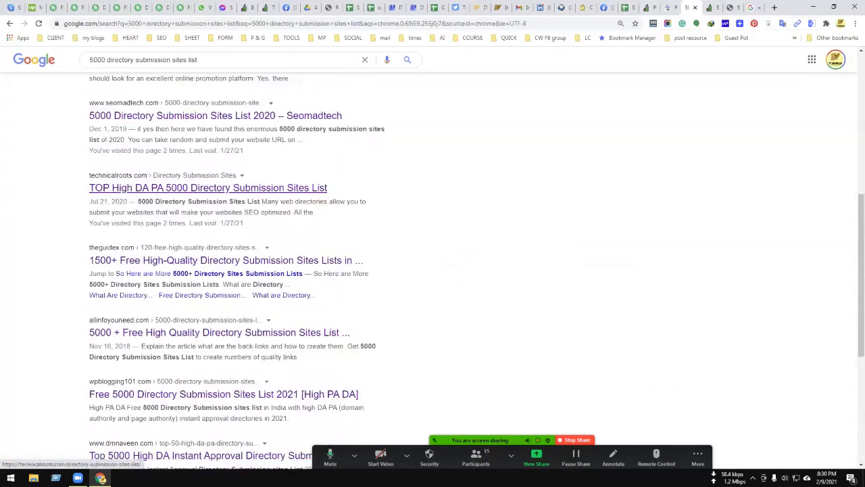
scroll(250, 237, "up", 5)
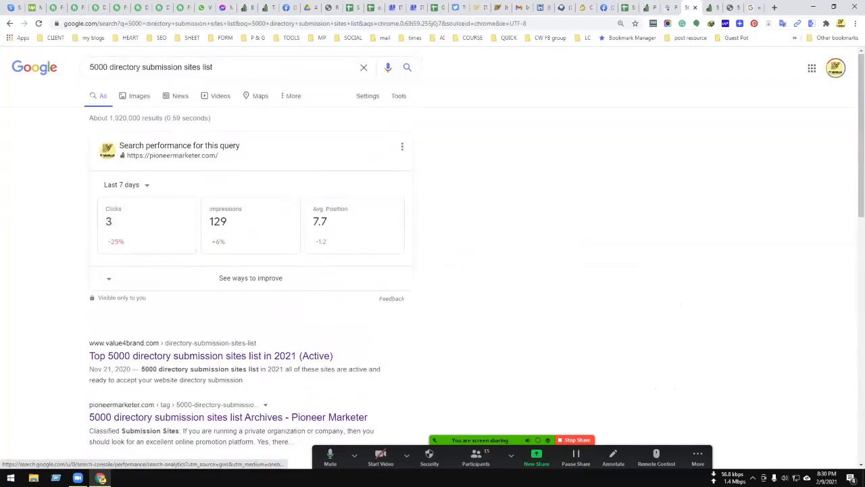
Examine the pioneermarketer.com search performance card and the results listed beneath it, highlighting the card's heading and site address
left_click_drag(163, 156, 119, 145)
left_click(219, 155)
left_click(99, 150)
left_click(219, 155)
left_click(119, 145)
left_click(219, 156)
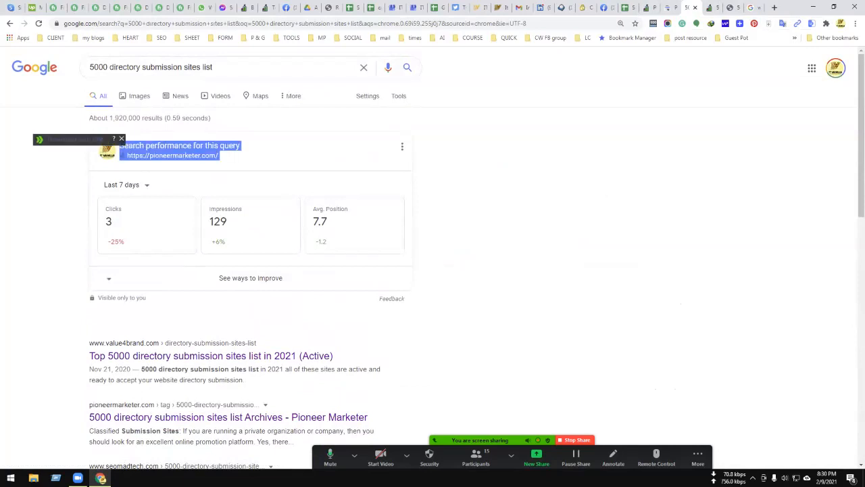
left_click(119, 145)
left_click_drag(219, 155, 119, 145)
left_click(217, 155)
left_click(119, 146)
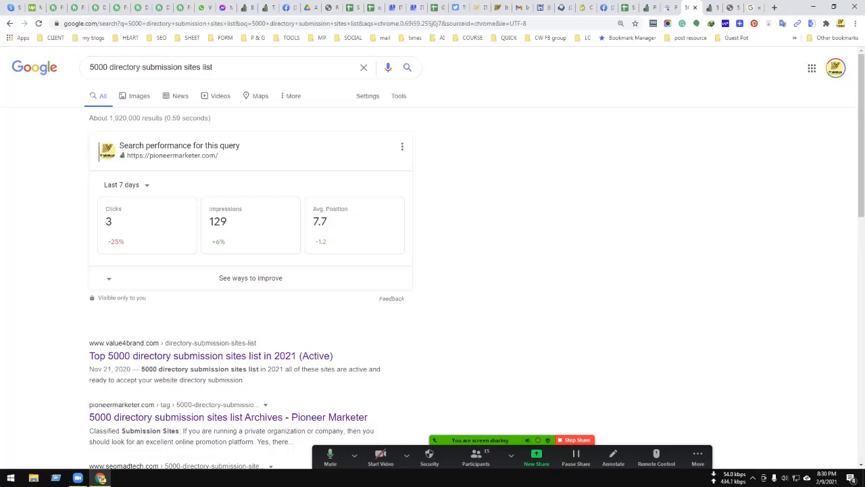
scroll(99, 150, "down", 5)
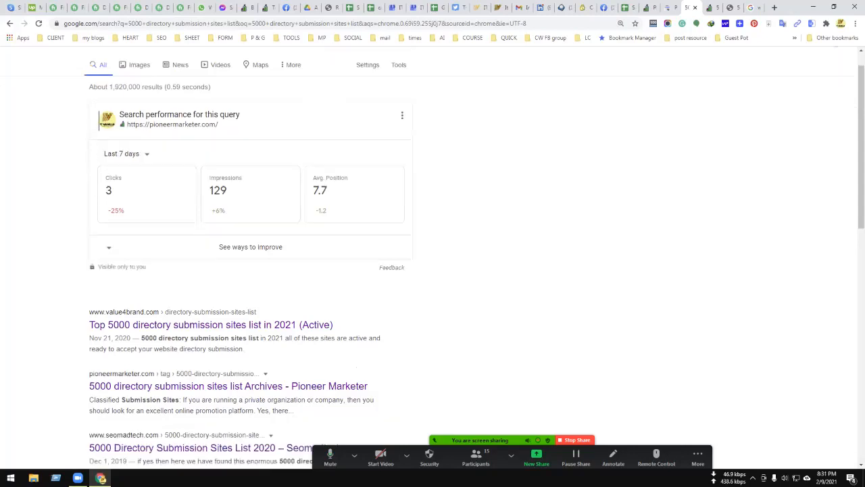
scroll(99, 151, "up", 5)
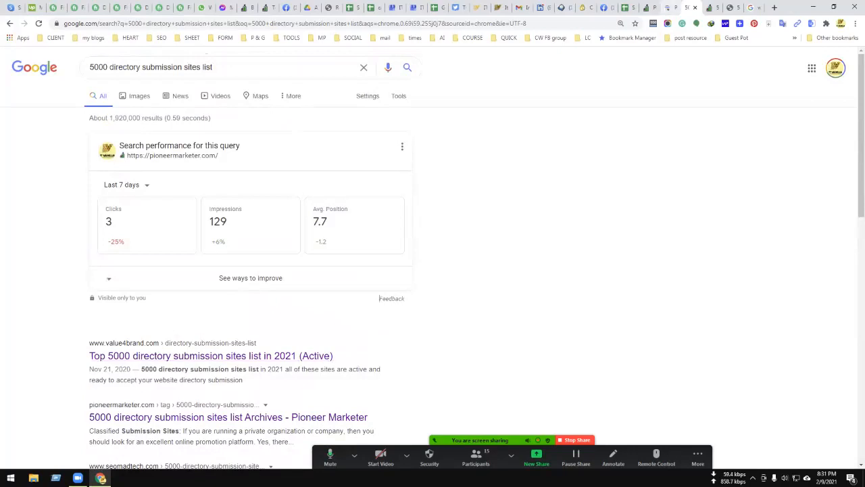
Share the Social profile URL of IT Vanilla Staff spreadsheet so anyone with the link can edit, and copy its link
left_click(628, 7)
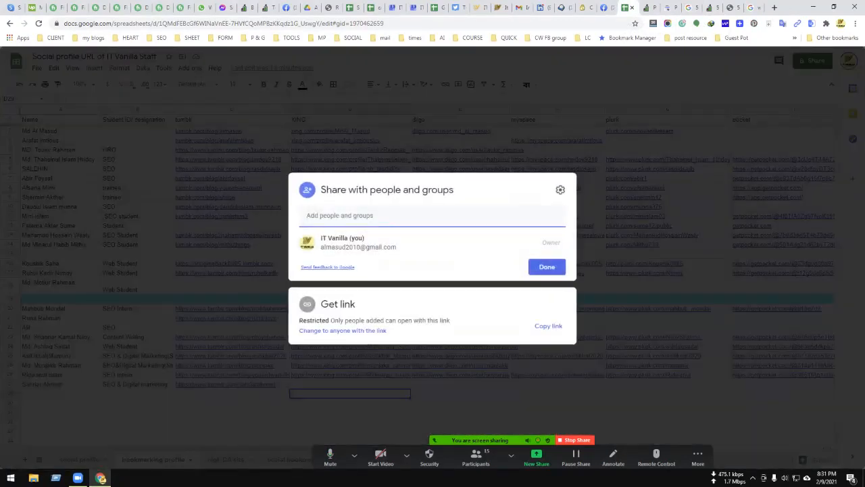
left_click(343, 330)
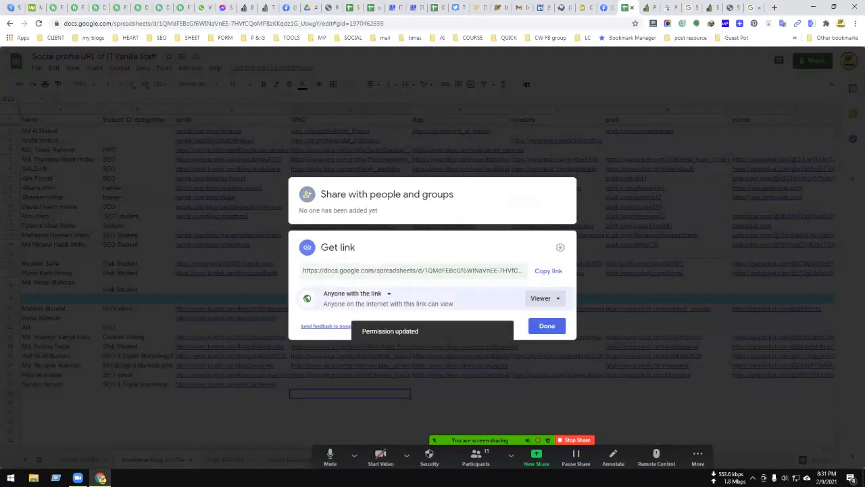
left_click(544, 298)
left_click(560, 363)
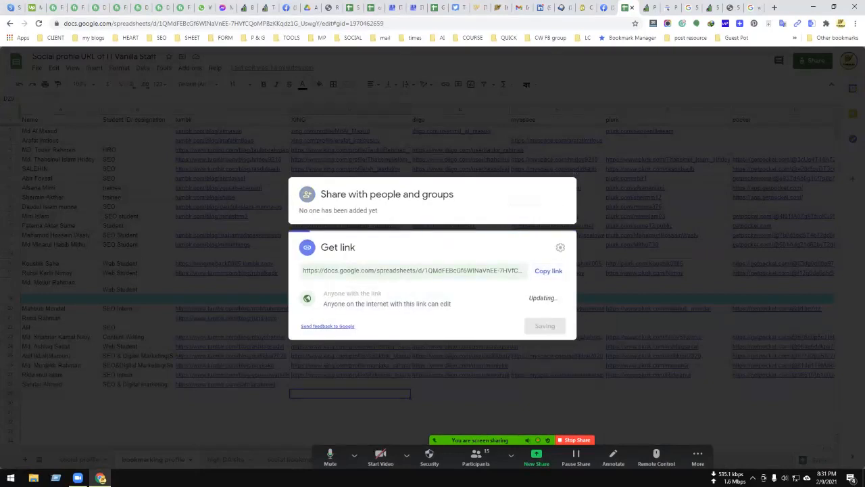
left_click(548, 270)
left_click(546, 326)
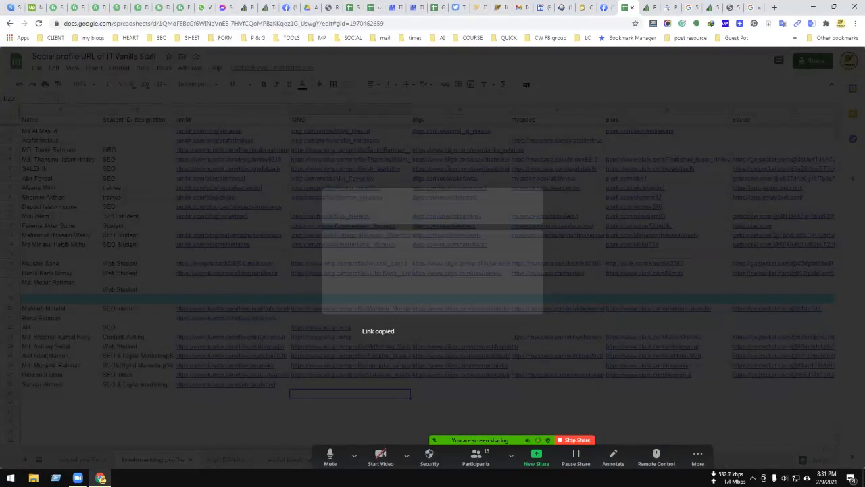
Send the copied spreadsheet link to the SEO Batch jan-june 2021 group chat in Messenger
left_click(223, 7)
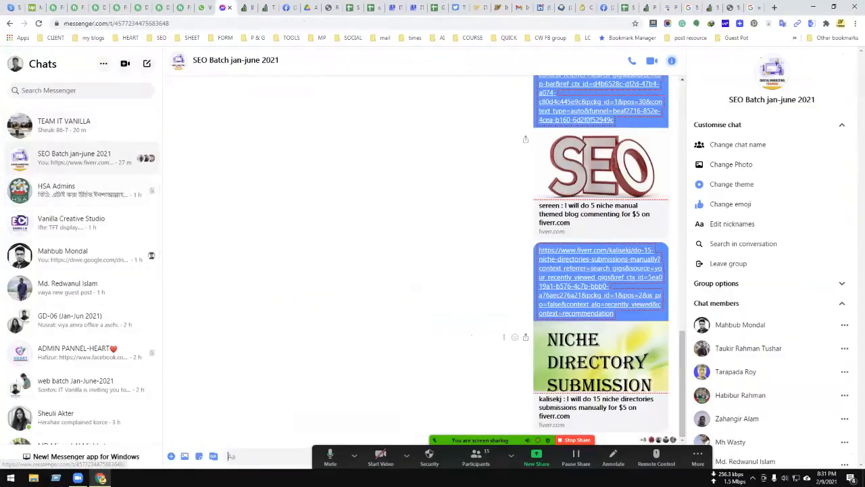
key("ctrl+v")
key("Return")
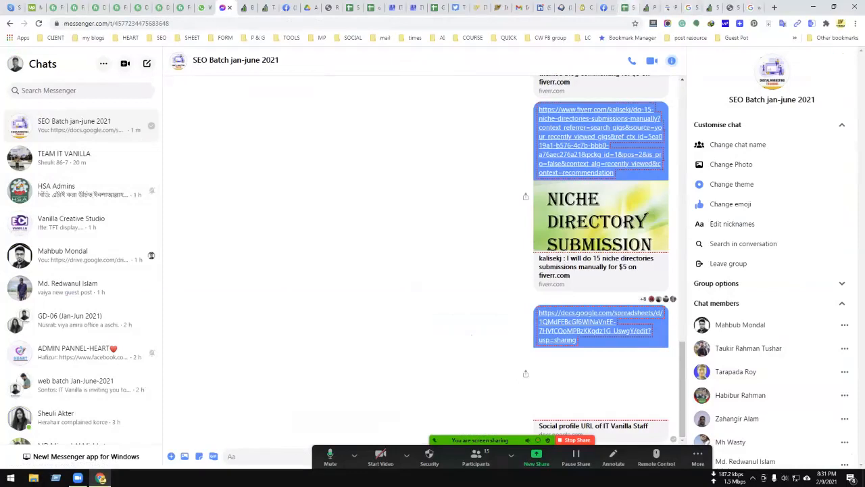
Return to the shared spreadsheet and check its social profile and bookmarking profile sheets
left_click(628, 7)
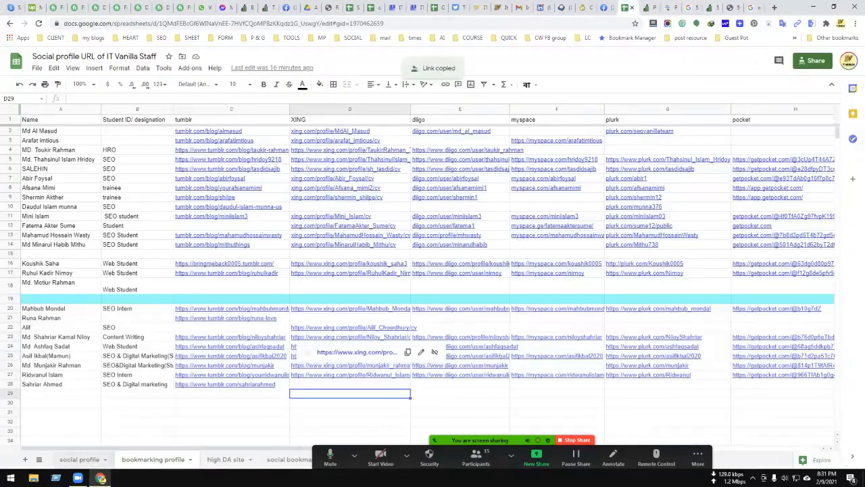
left_click(79, 459)
left_click(154, 459)
left_click(138, 412)
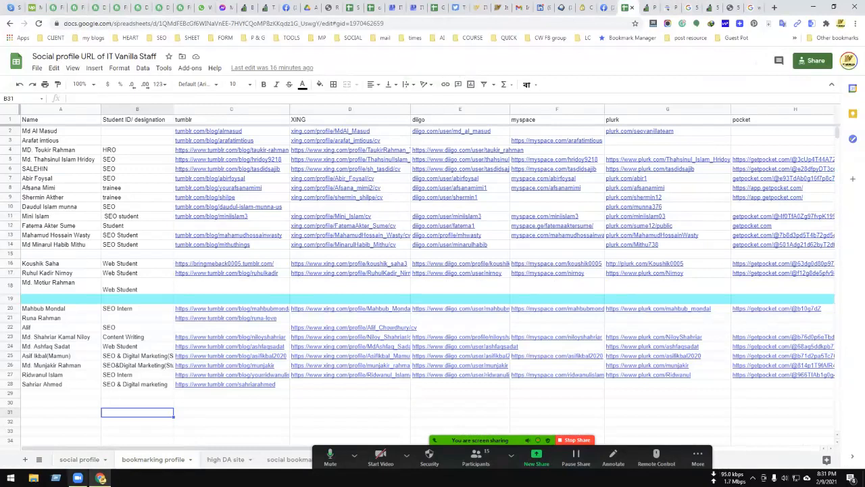
key("super+r")
key("Escape")
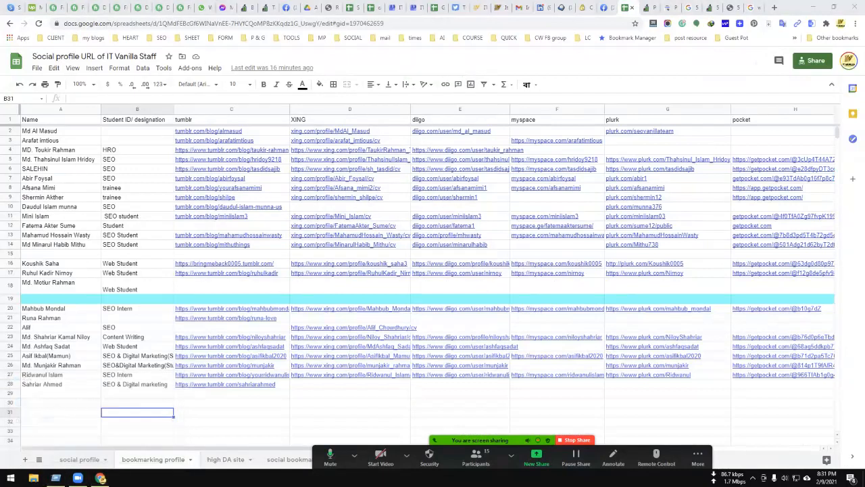
left_click(137, 403)
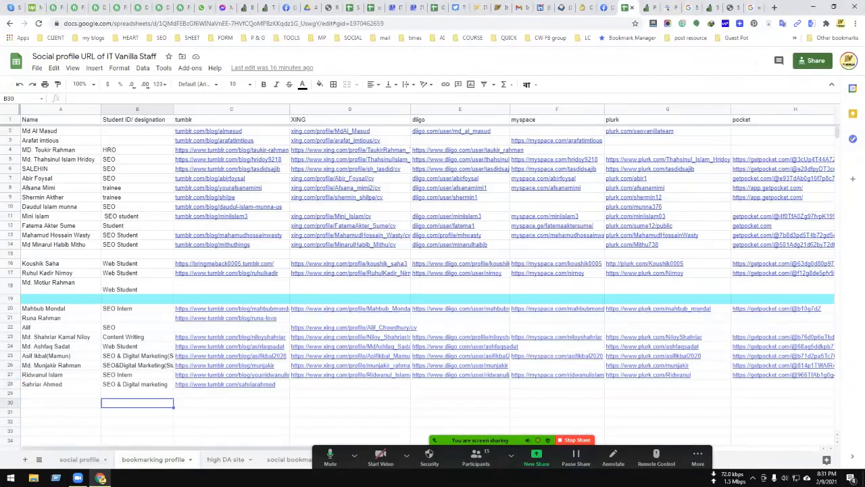
key("Up")
key("Right")
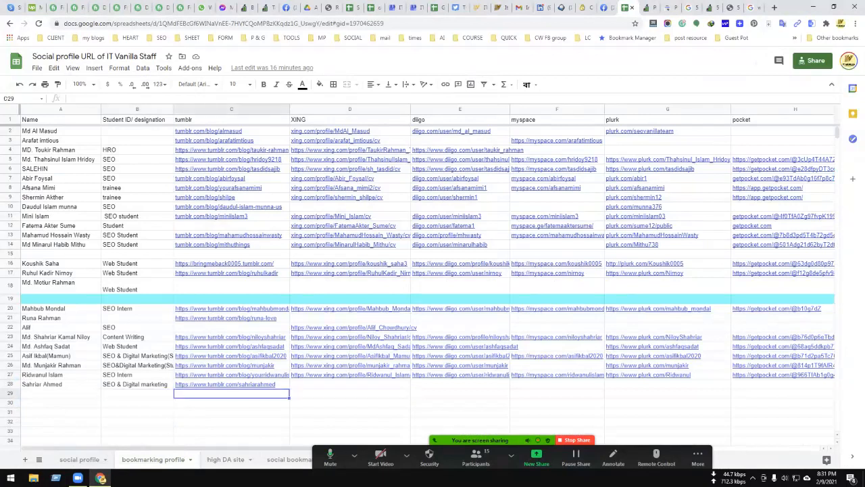
key("Left")
key("Left")
key("Right")
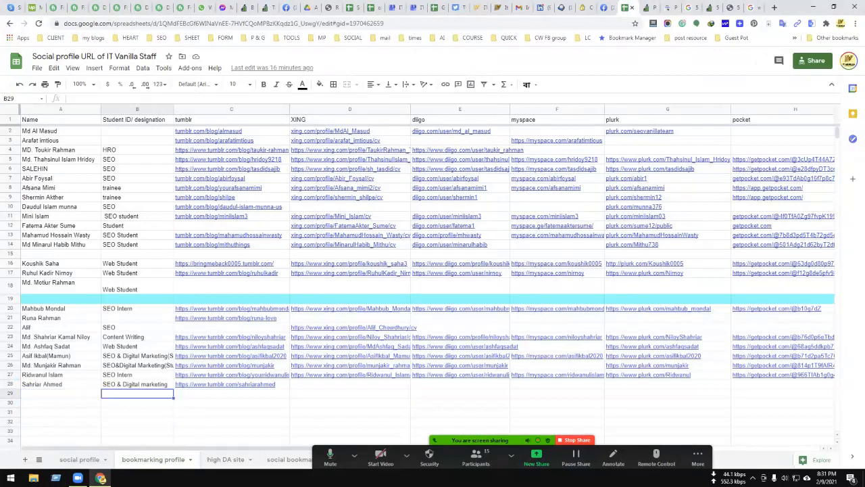
key("Right")
key("Left")
key("Left")
key("Right")
key("Left")
key("Right")
key("Right")
key("Left")
key("Left")
key("Down")
key("Right")
key("Right")
key("Down")
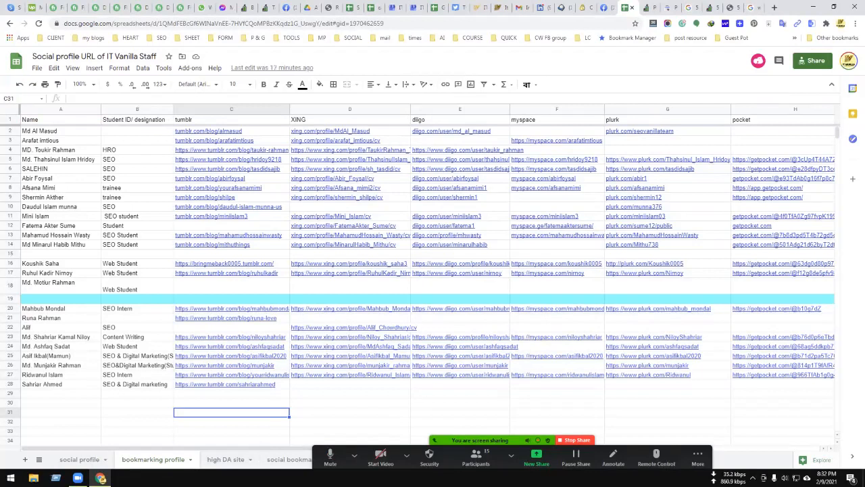
left_click(349, 286)
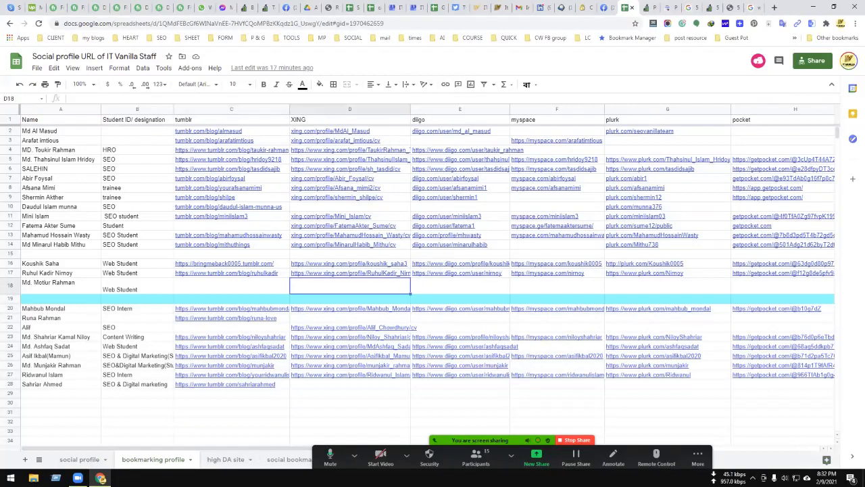
mouse_move(77, 478)
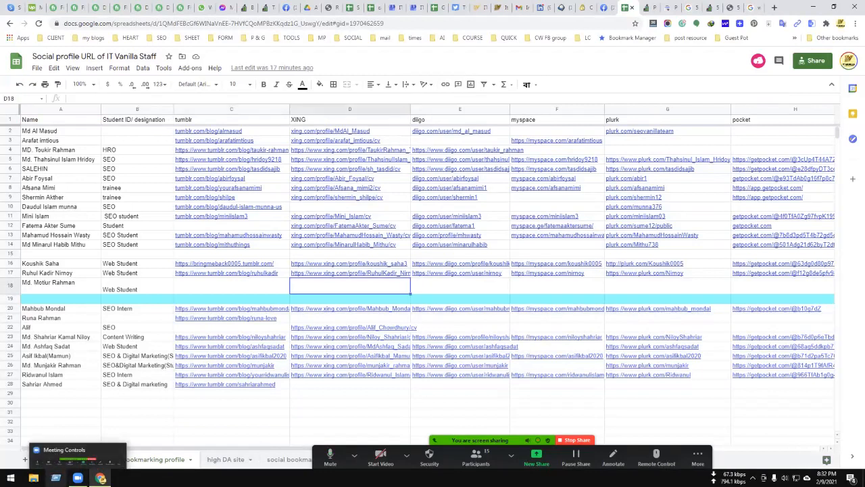
left_click(407, 455)
left_click(406, 454)
left_click(349, 384)
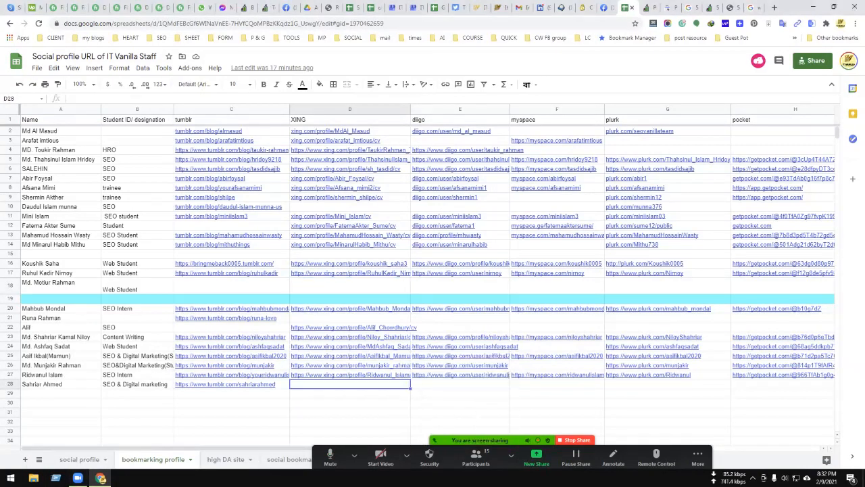
key("Right")
key("Right")
key("Right")
key("Left")
key("Left")
key("Left")
key("Right")
key("Right")
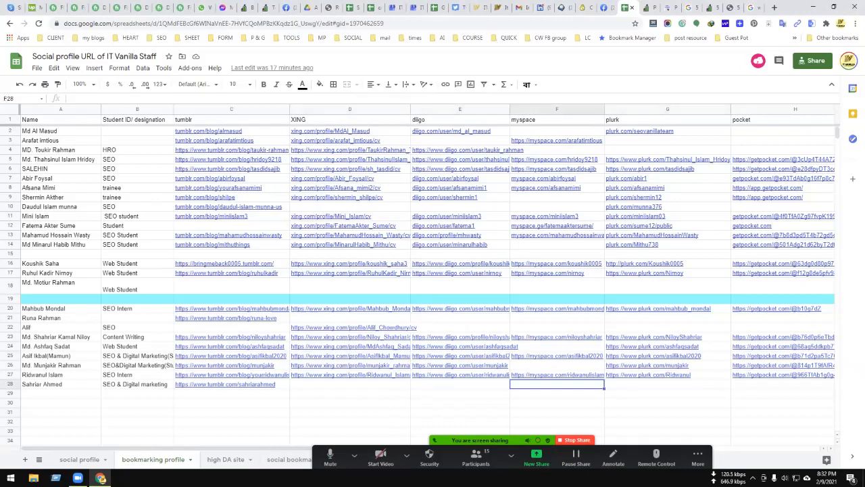
key("Left")
key("Left")
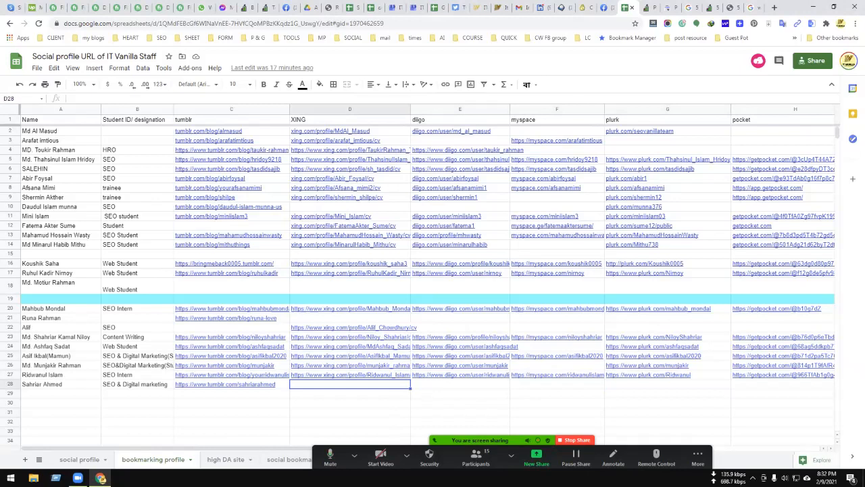
key("Right")
key("Right")
key("Left")
key("Right")
key("Left")
key("Right")
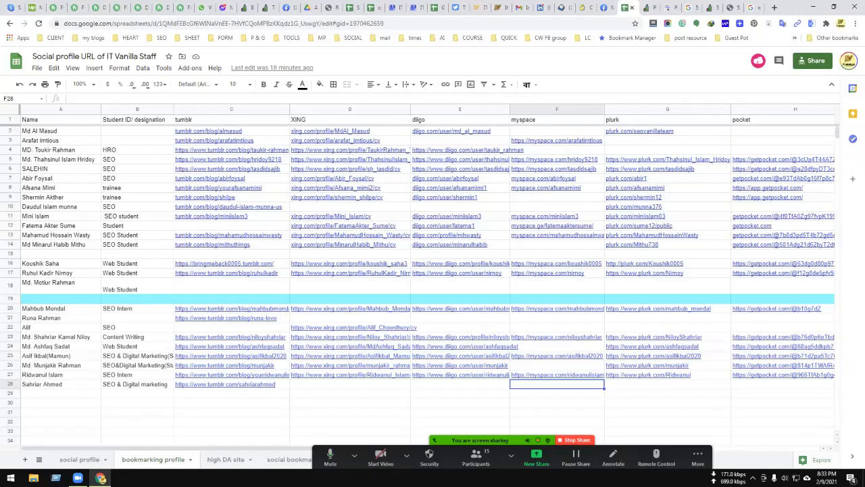
mouse_move(639, 130)
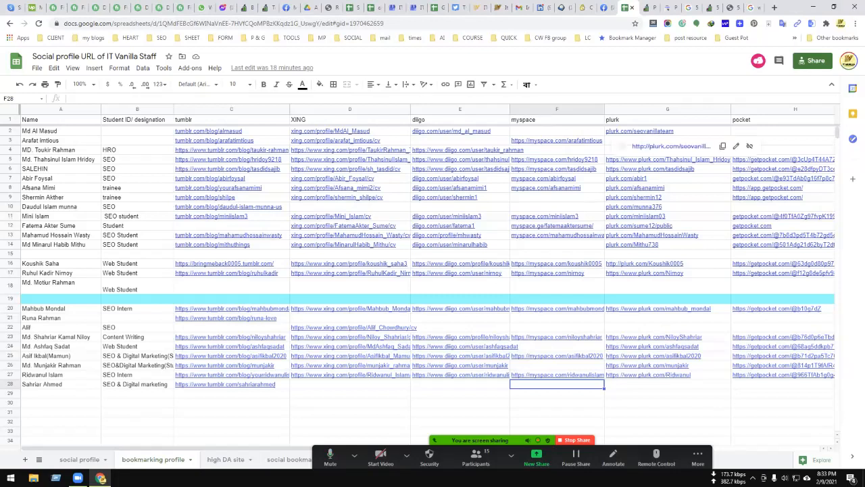
left_click(557, 244)
left_click(557, 253)
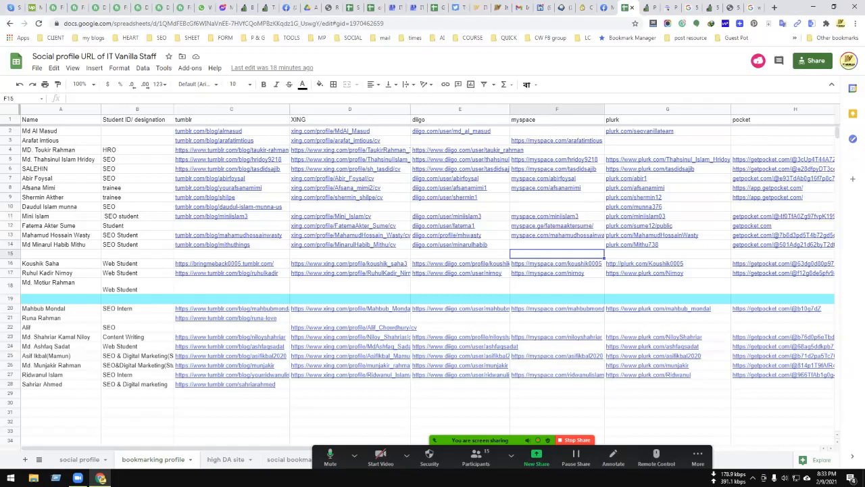
left_click(557, 244)
left_click(557, 254)
left_click(557, 244)
left_click(557, 253)
left_click(61, 393)
key("Right")
key("Right")
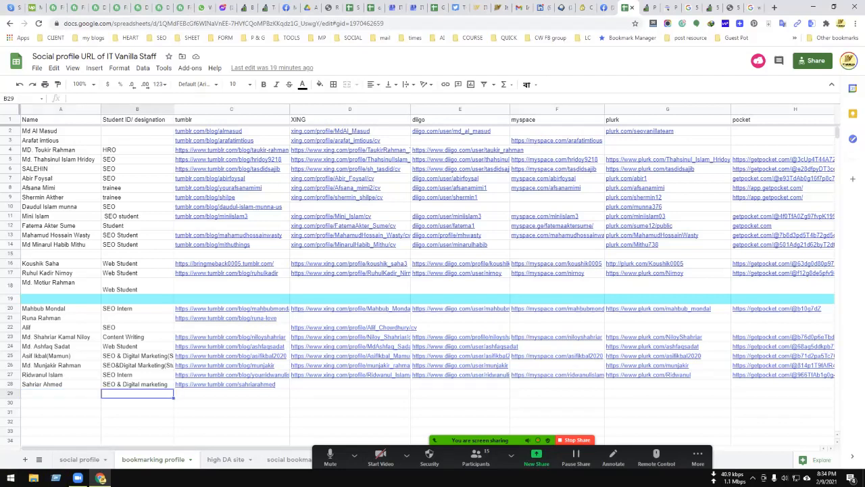
key("Right")
key("Right")
key("Right")
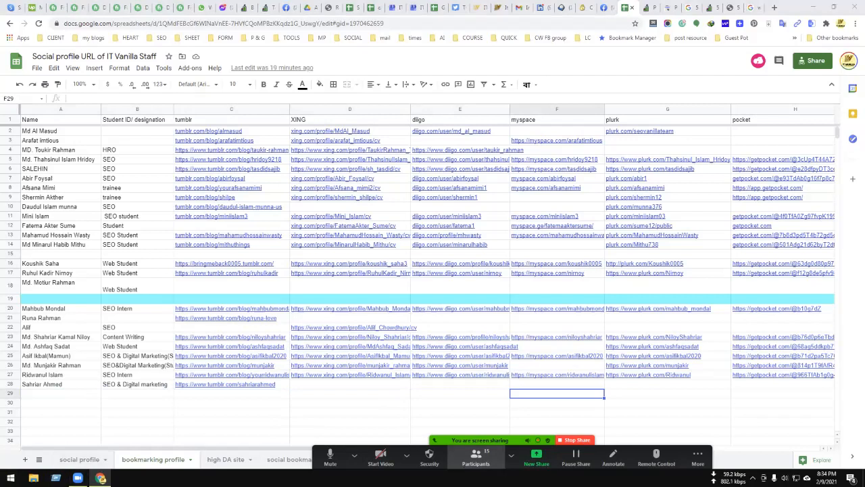
left_click(512, 455)
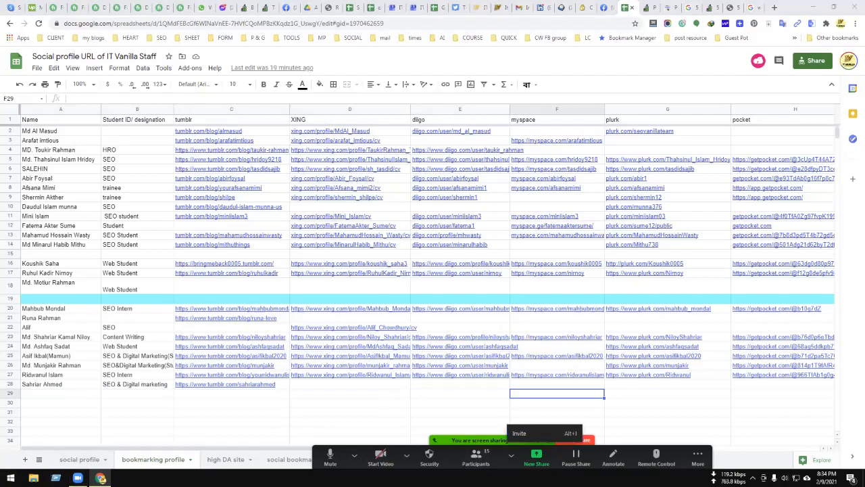
left_click(667, 403)
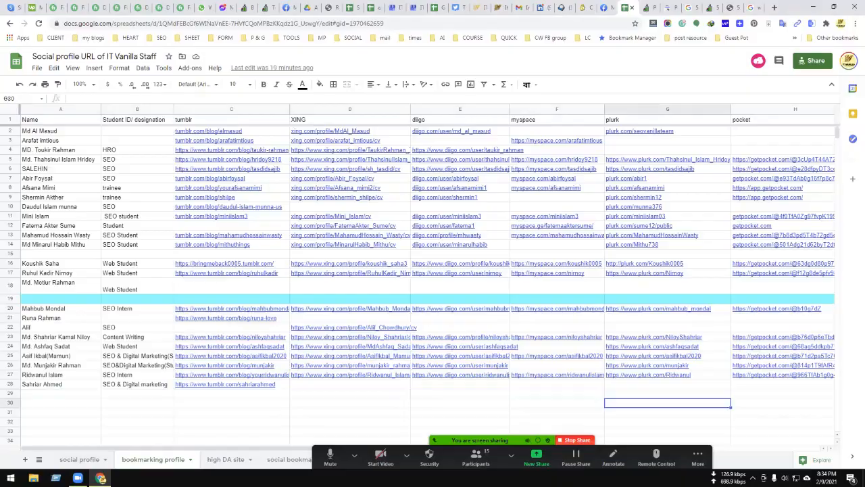